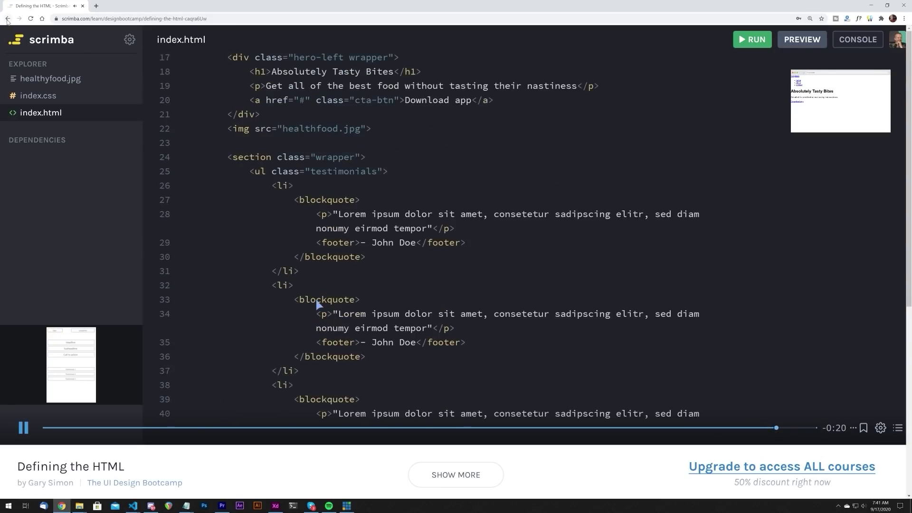
click(8, 19)
scroll(209, 204, down, 4)
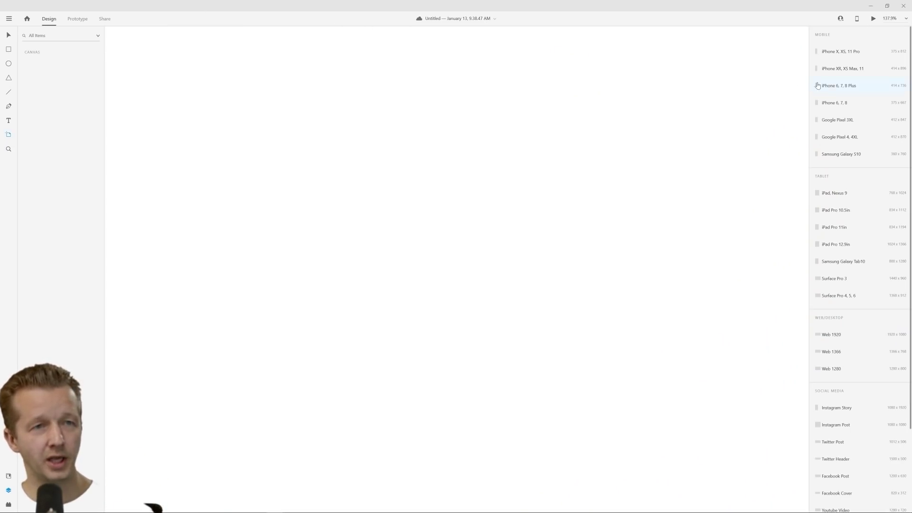
Create an iPhone X, XS, 11 Pro artboard and fill it with a fully saturated purple
click(842, 52)
click(9, 38)
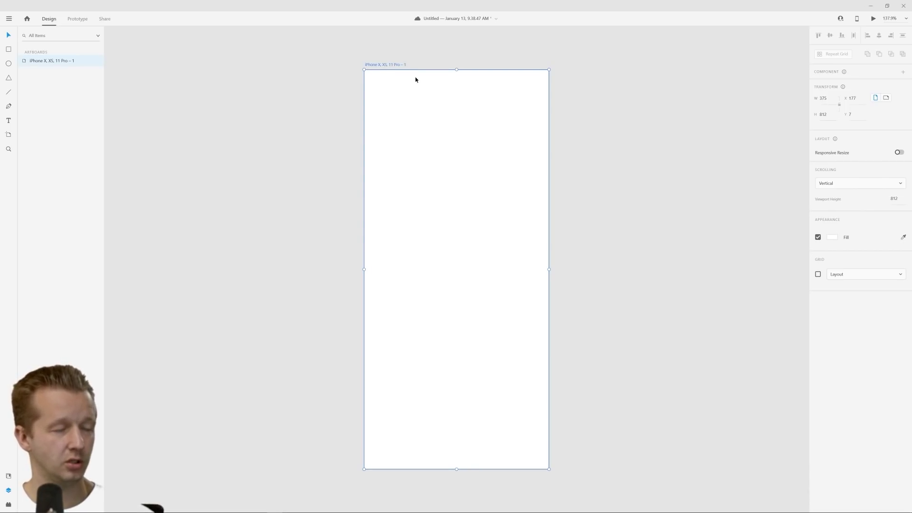
click(832, 237)
click(796, 211)
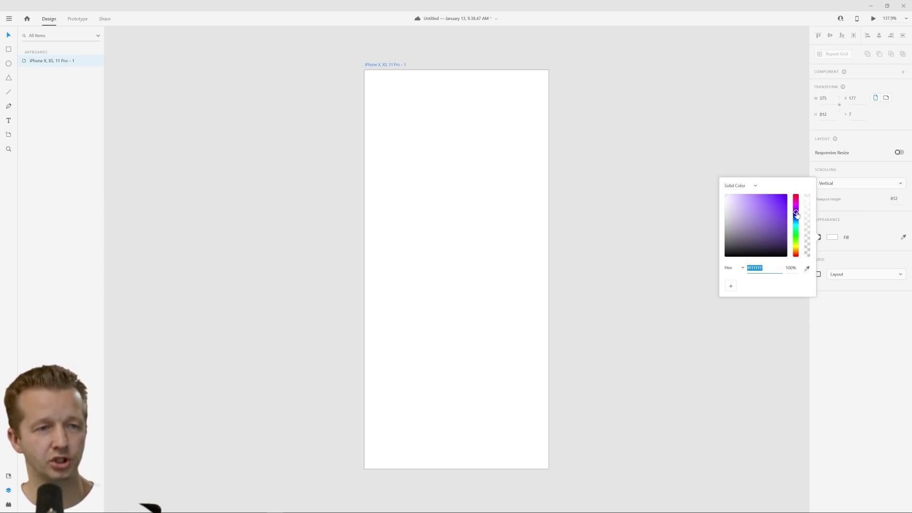
mouse_move(776, 203)
mouse_down()
mouse_move(798, 196)
mouse_move(803, 215)
mouse_up()
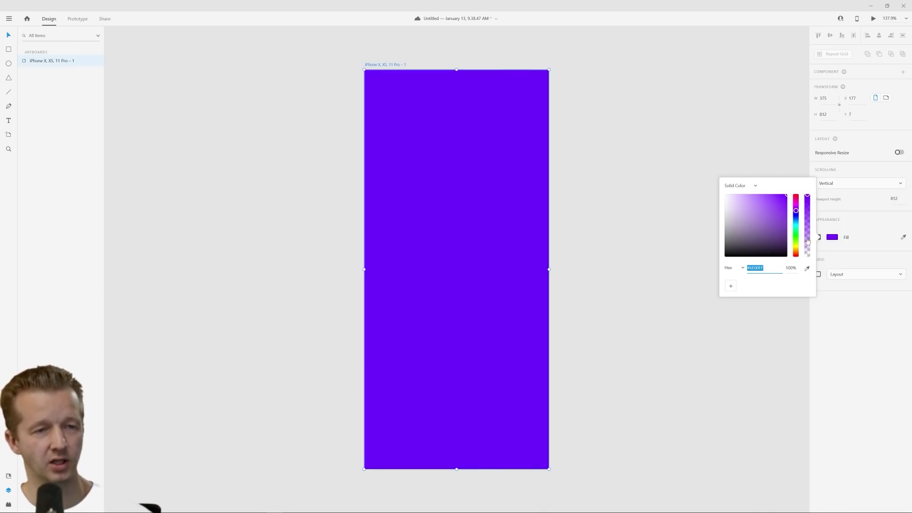
Save the artboard's purple fill colour as a reusable swatch
click(760, 269)
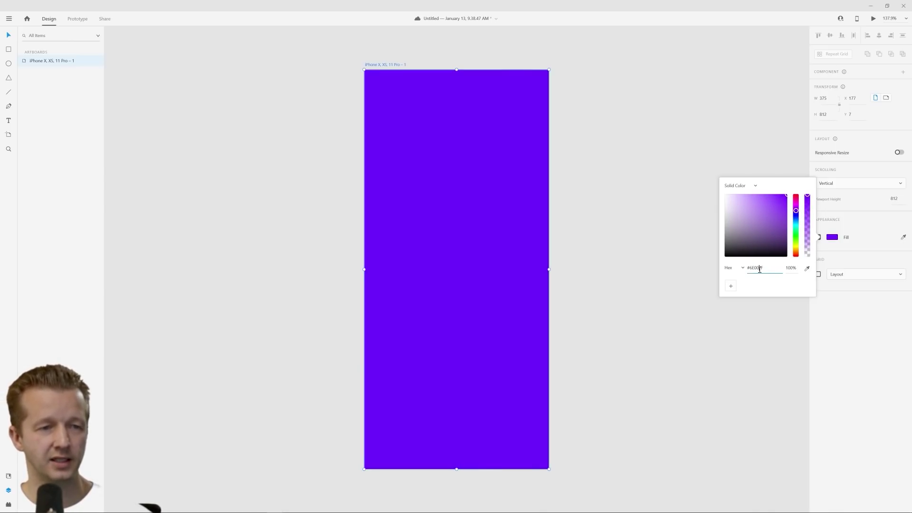
click(730, 286)
click(832, 336)
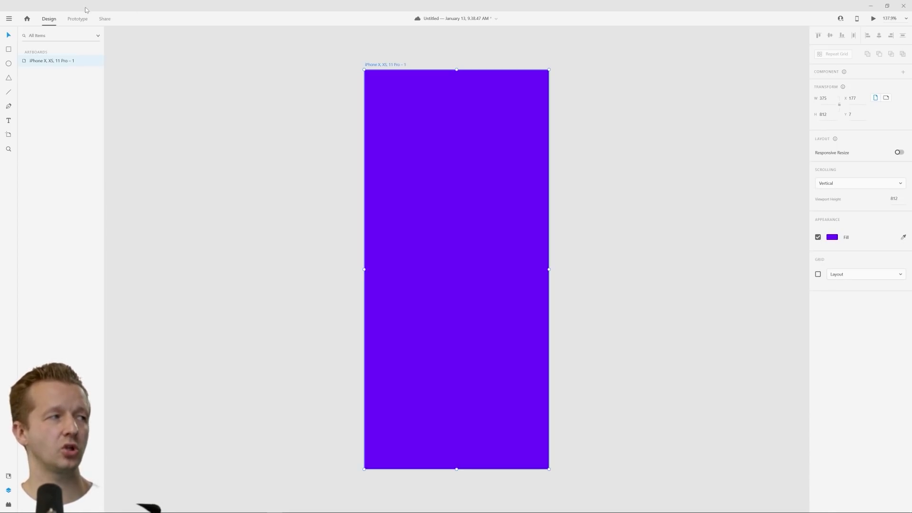
click(125, 108)
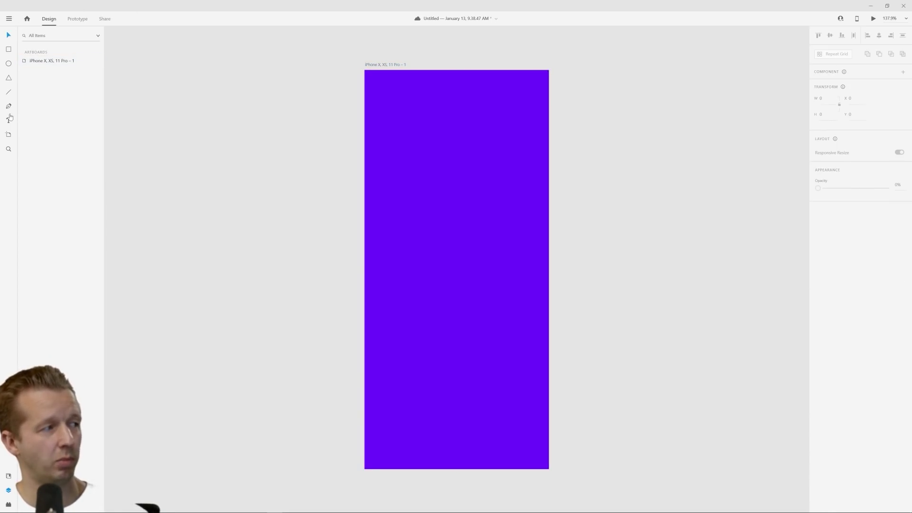
Draw a rectangle about 261 by 68 above the artboard's centre, with no fill and a white border of size 2
click(10, 50)
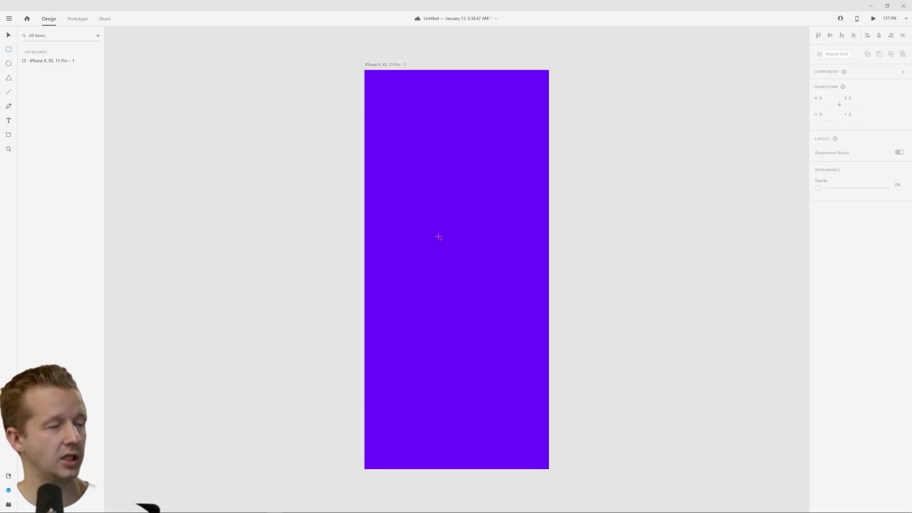
mouse_move(366, 222)
mouse_down()
mouse_move(548, 246)
mouse_move(549, 254)
mouse_move(521, 240)
mouse_up()
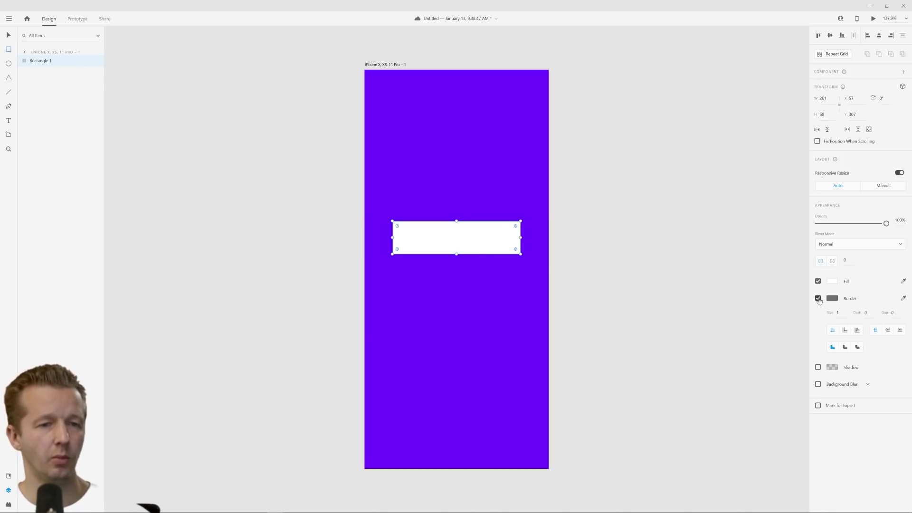
click(818, 281)
click(832, 298)
click(764, 324)
click(838, 312)
text(2)
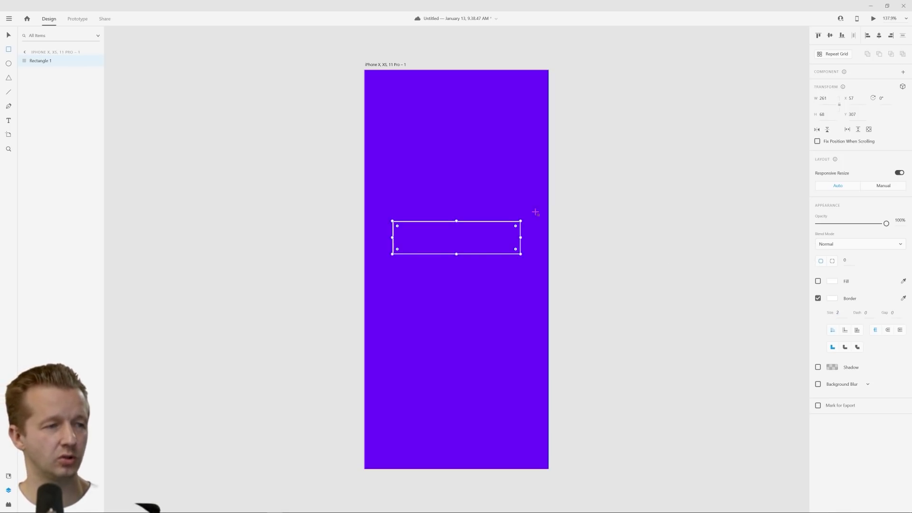
Round all corners of the outlined rectangle to a radius of about 9
scroll(491, 254, up, 5)
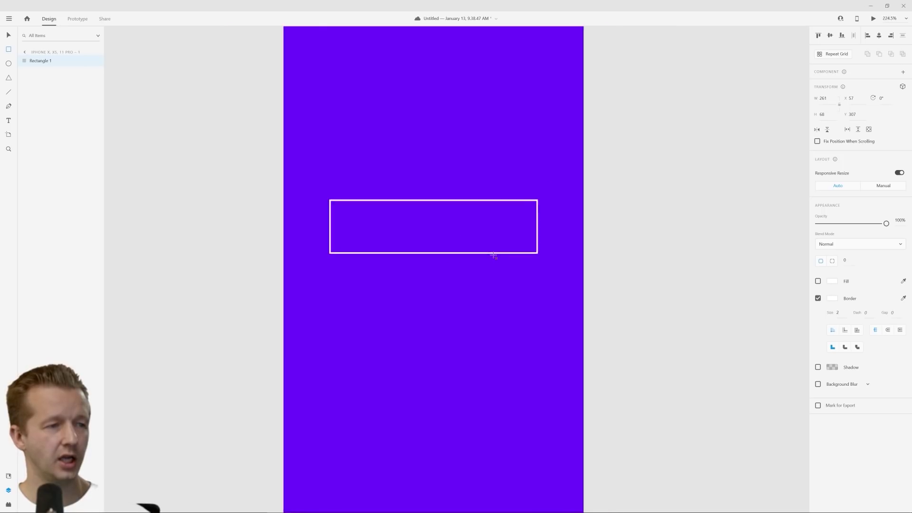
mouse_move(548, 185)
mouse_down()
mouse_move(515, 216)
mouse_move(554, 191)
mouse_up()
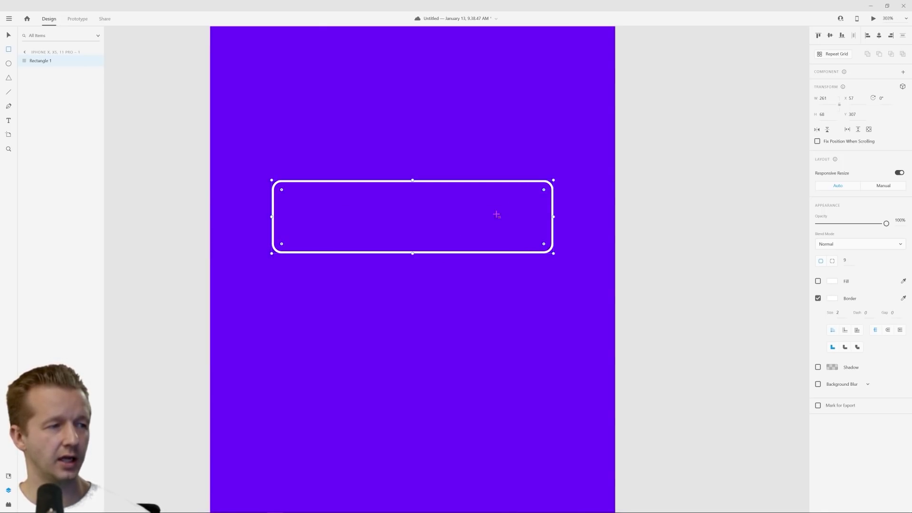
scroll(473, 223, down, 2)
click(8, 36)
click(179, 131)
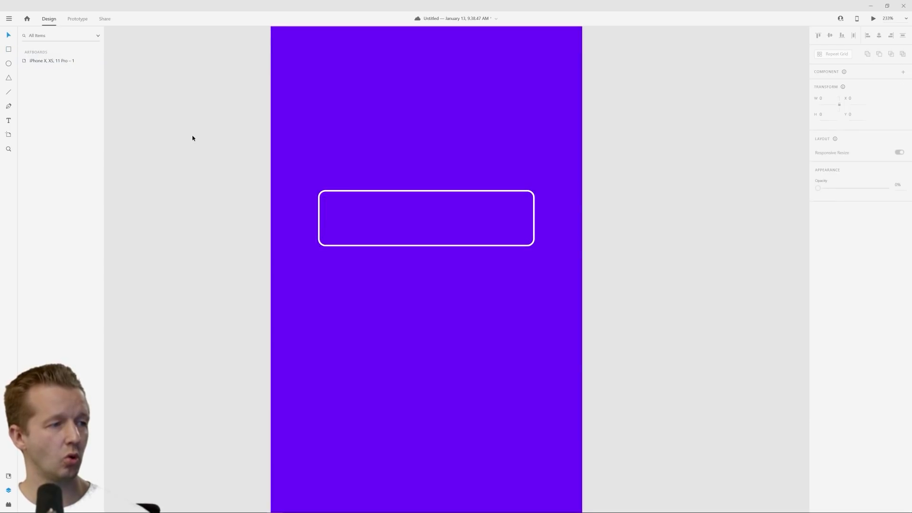
Add a centre-aligned text box reading "Confirm" inside the rectangle, about 261 wide to match its width
click(9, 121)
drag(319, 201, 535, 240)
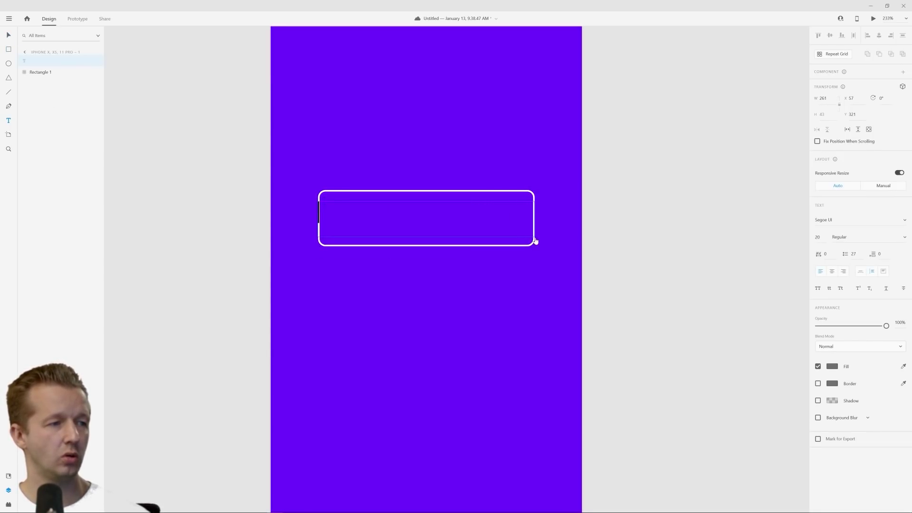
click(829, 273)
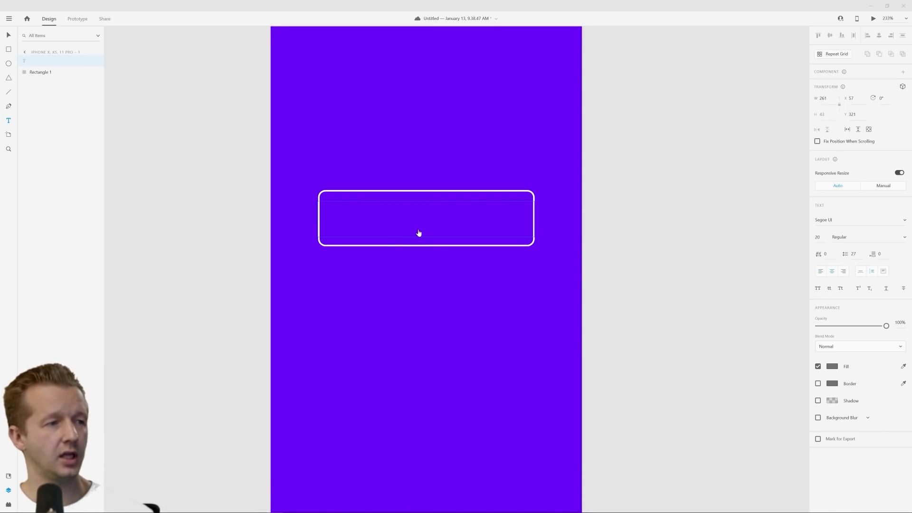
text(Confirm)
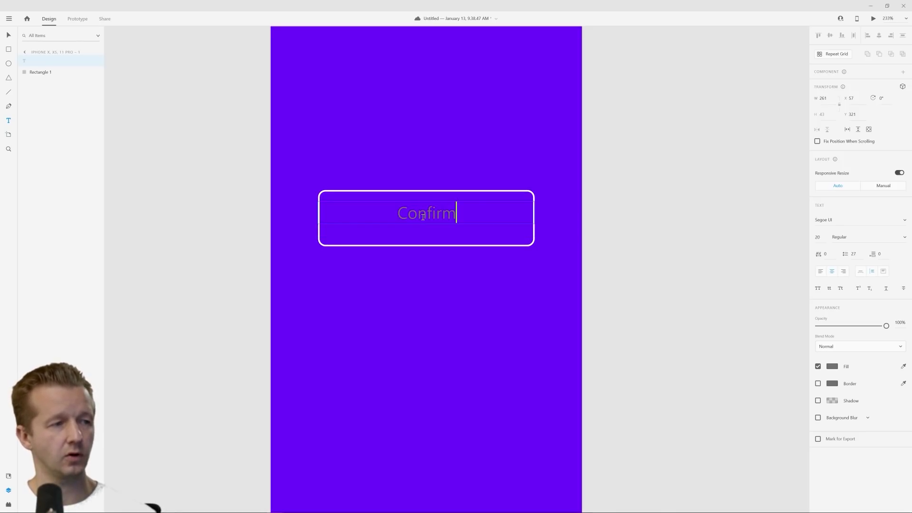
key(Escape)
Set the Confirm label's font to Poppins and its fill colour to white (fff)
click(865, 216)
text(Poppins)
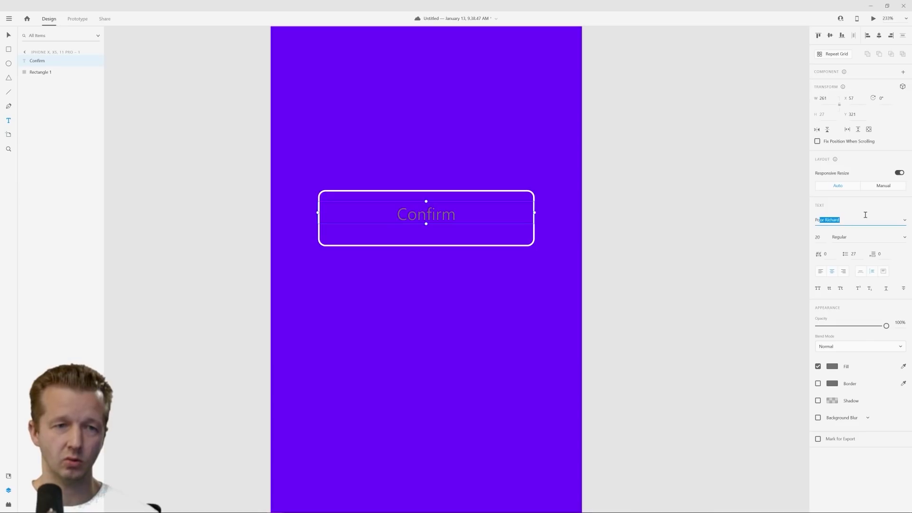
key(Return)
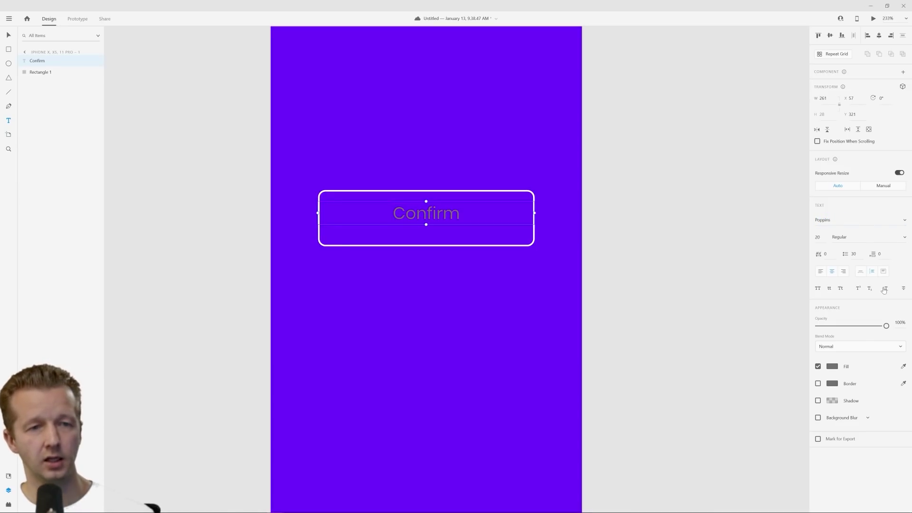
click(831, 367)
text(fff)
key(Return)
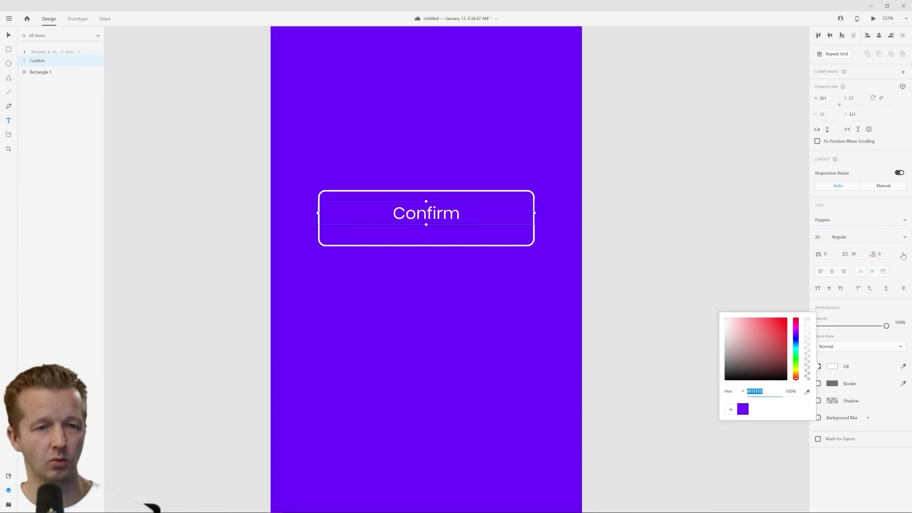
Make the Confirm label Bold and move it down to the vertical middle of the rectangle
click(855, 237)
scroll(862, 266, down, 2)
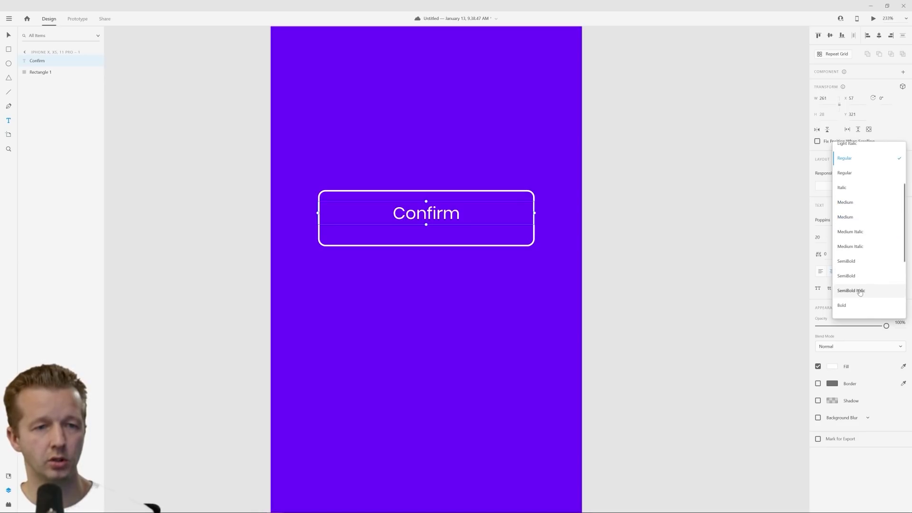
click(858, 306)
key(Escape)
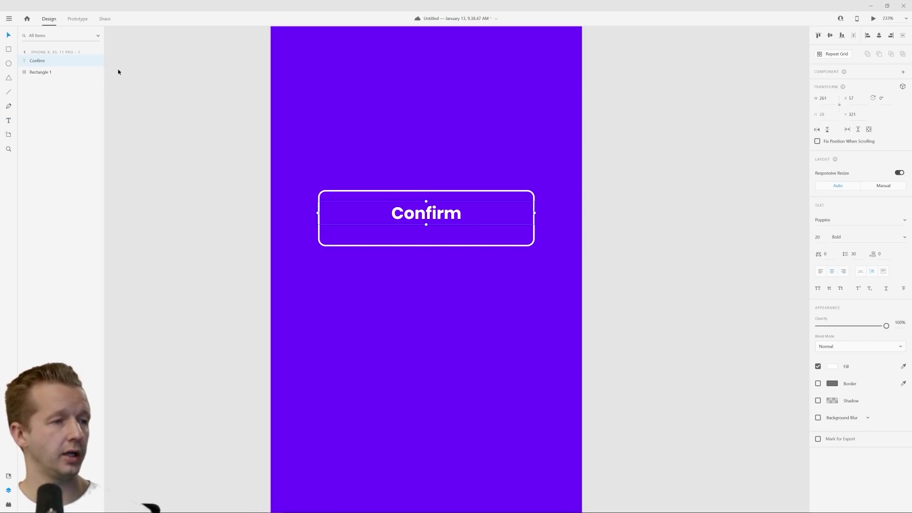
drag(446, 221, 446, 225)
click(707, 213)
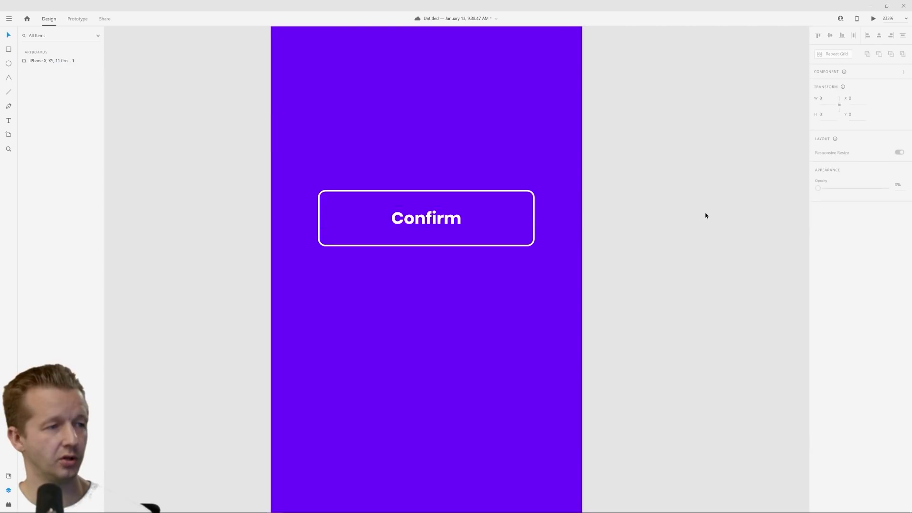
Narrow the Confirm label and its rectangle together to about 217 wide and centre them on the artboard
scroll(622, 220, down, 3)
scroll(624, 222, up, 2)
drag(371, 181, 599, 257)
drag(489, 223, 544, 235)
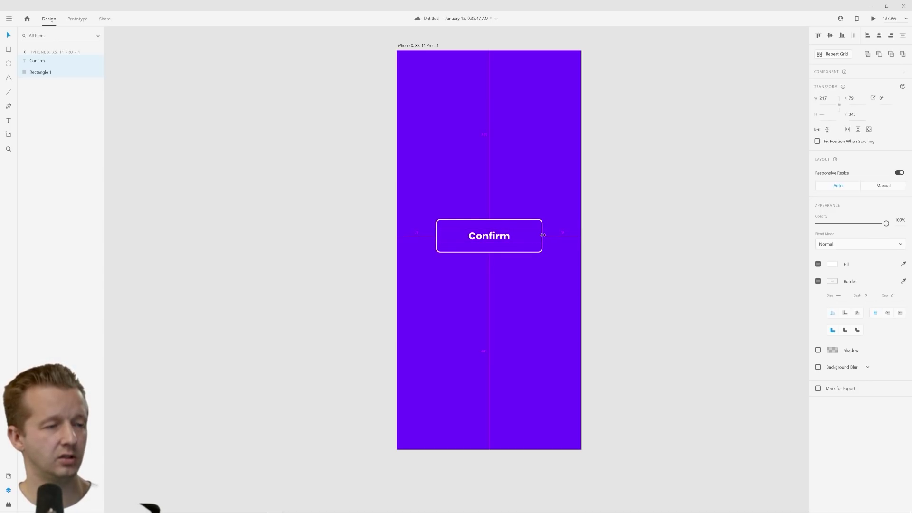
click(633, 234)
click(517, 223)
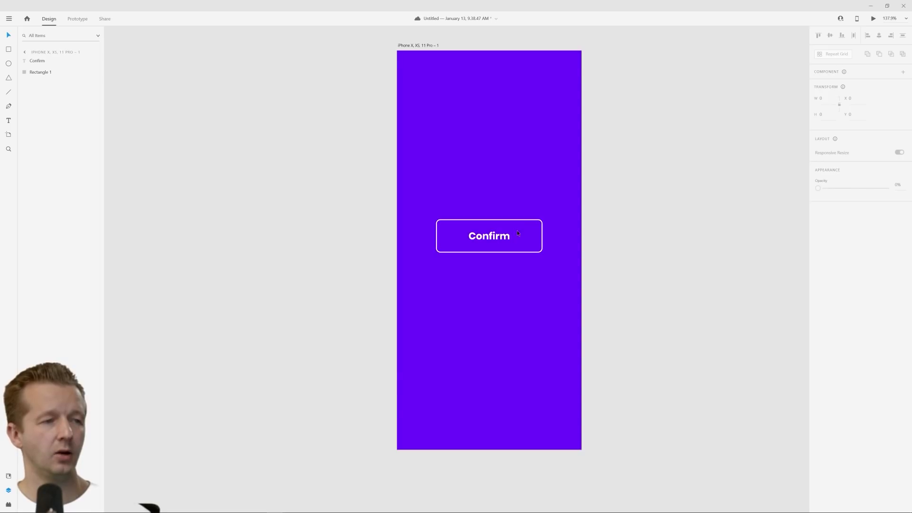
Break the button's outline into two long segments with a border dash of 186 and a gap of 95
scroll(517, 235, up, 4)
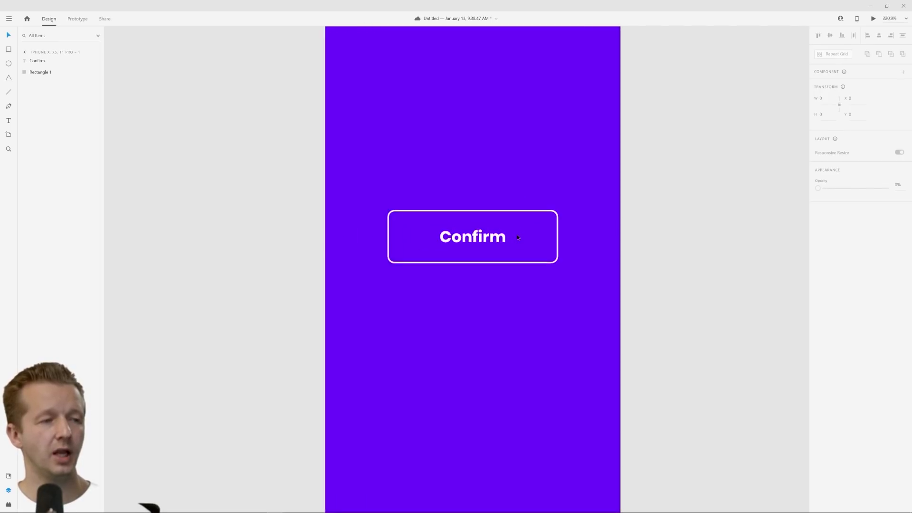
click(528, 211)
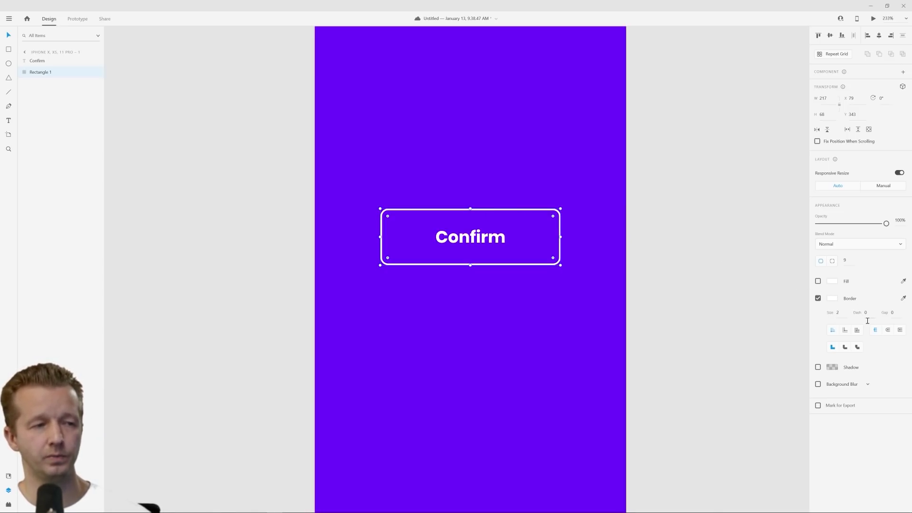
drag(872, 312, 895, 257)
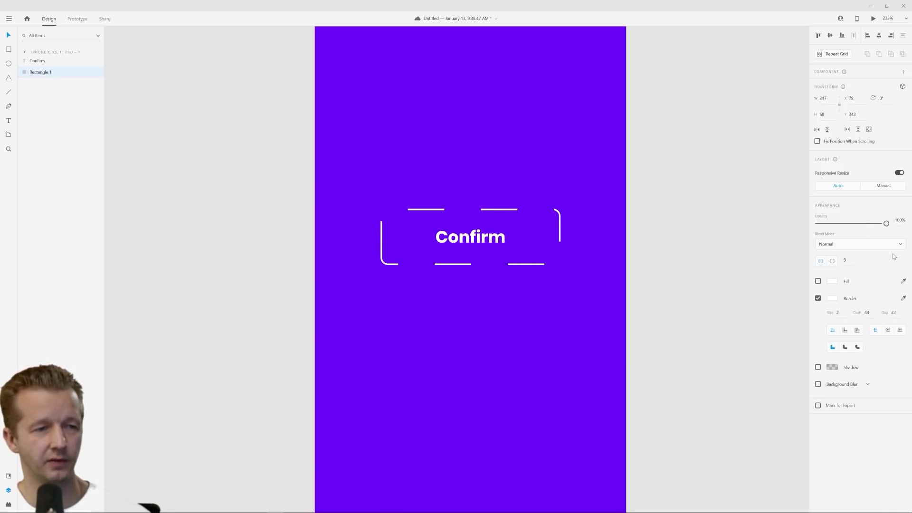
drag(896, 314, 882, 264)
drag(871, 314, 846, 43)
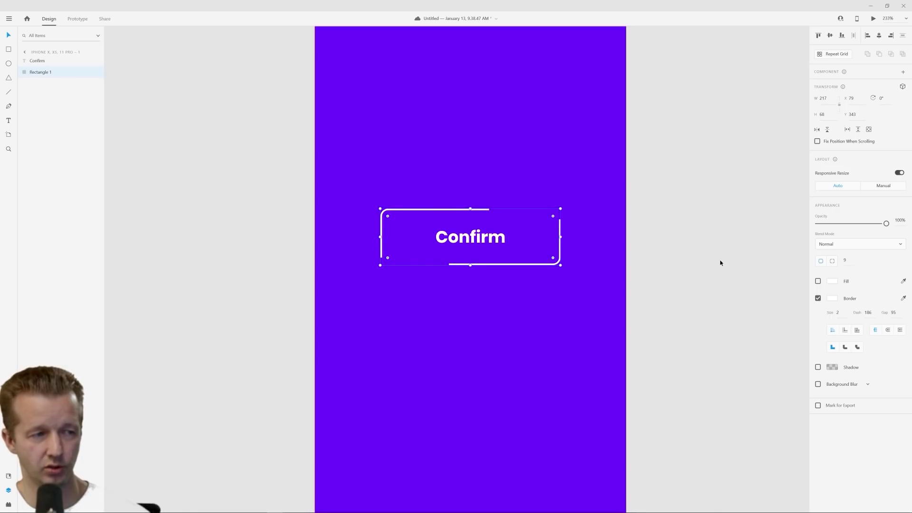
click(721, 212)
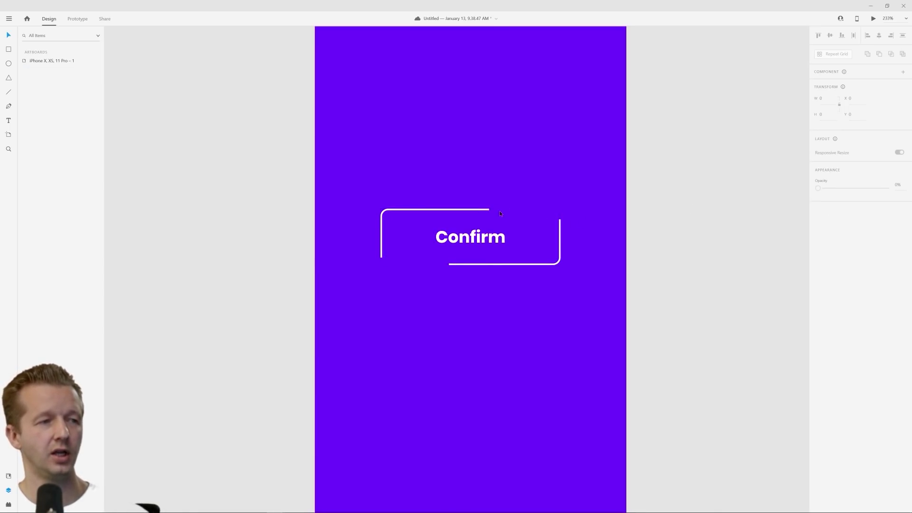
Examine the segments and gaps of the button's dashed outline and the commands available for it
click(477, 212)
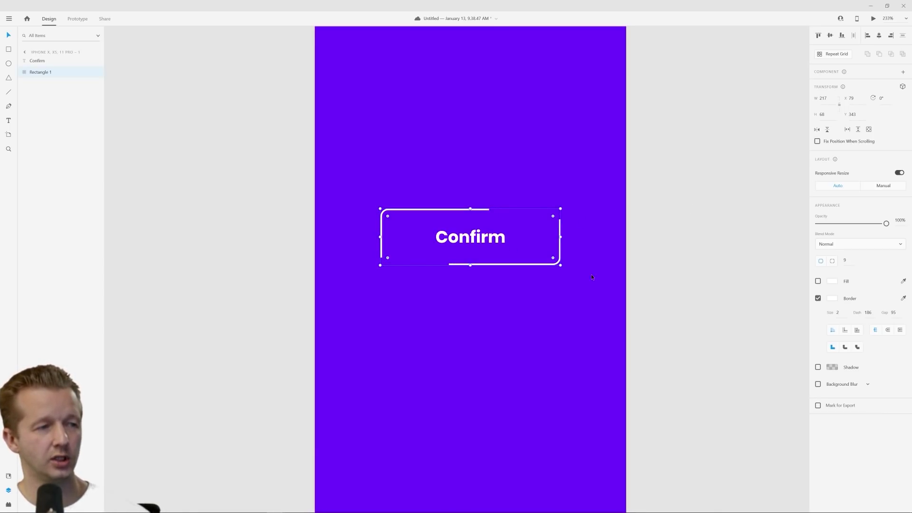
click(654, 236)
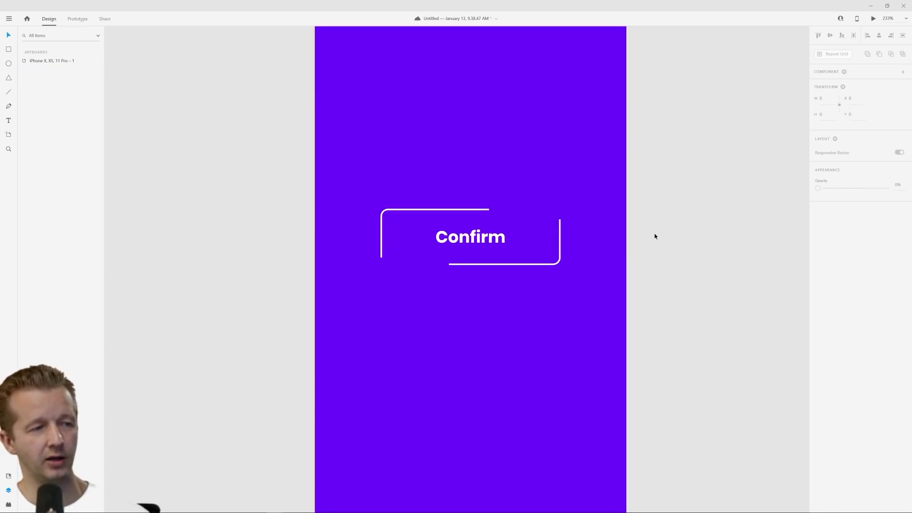
click(560, 227)
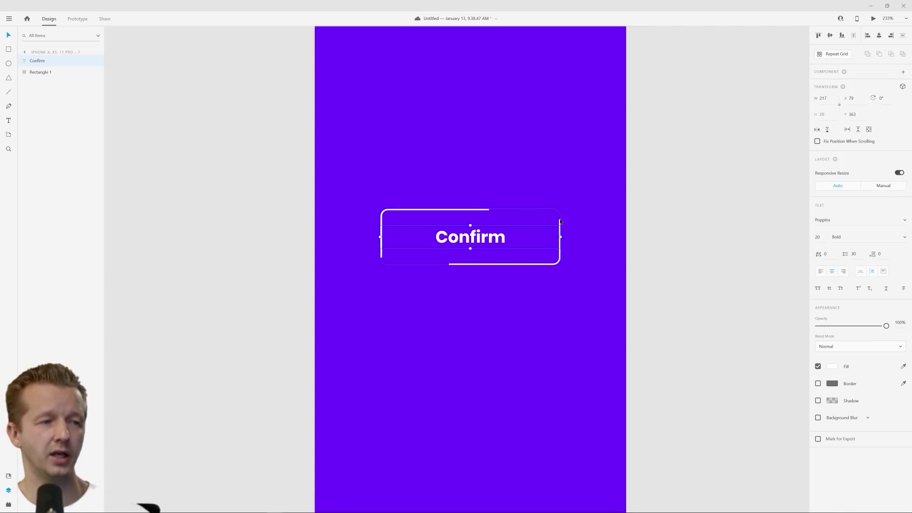
click(560, 221)
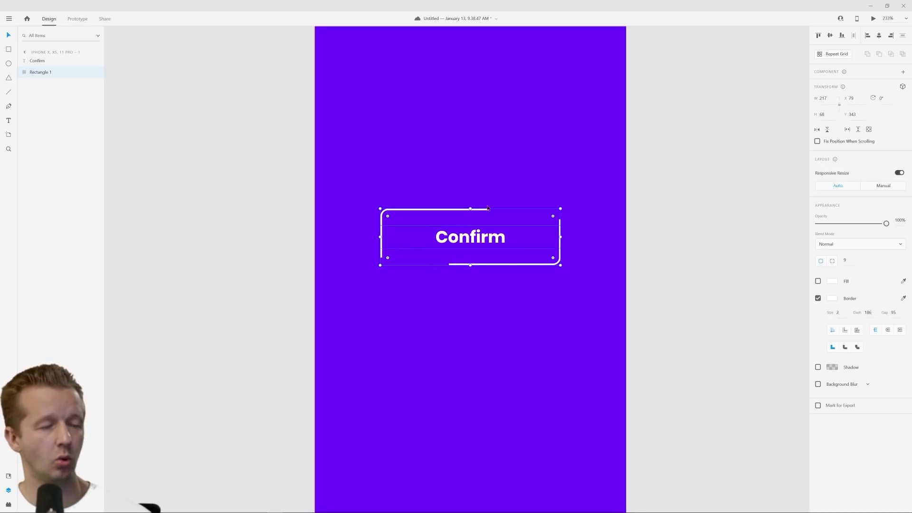
click(433, 190)
click(485, 211)
right_click(484, 212)
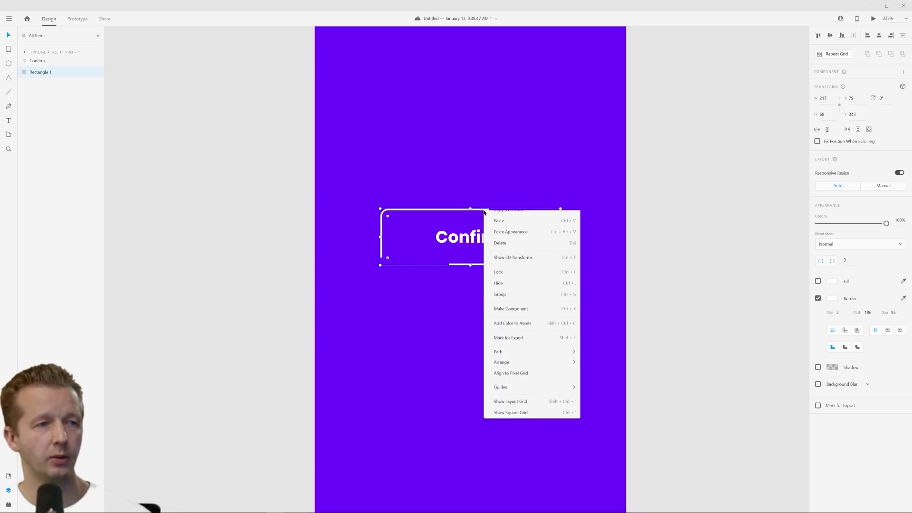
key(Escape)
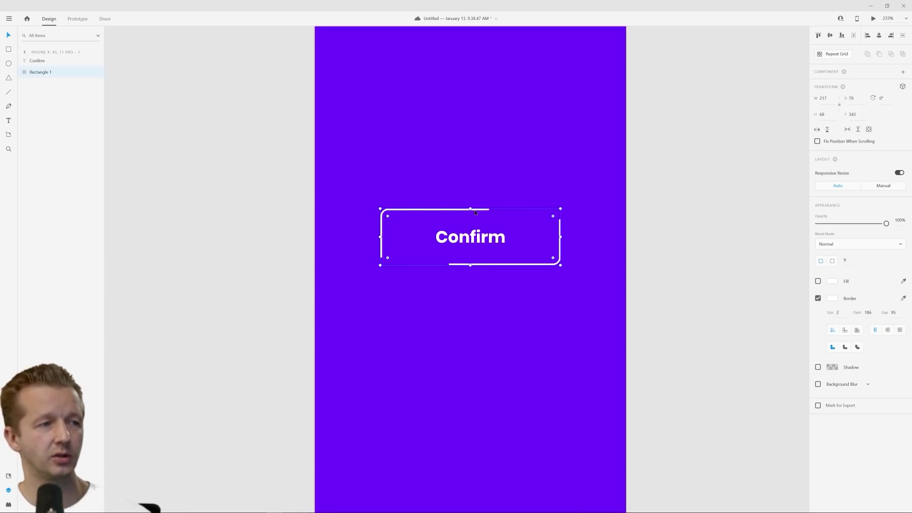
Turn the button's outline rectangle into a component and add a Hover State to it
key(ctrl+k)
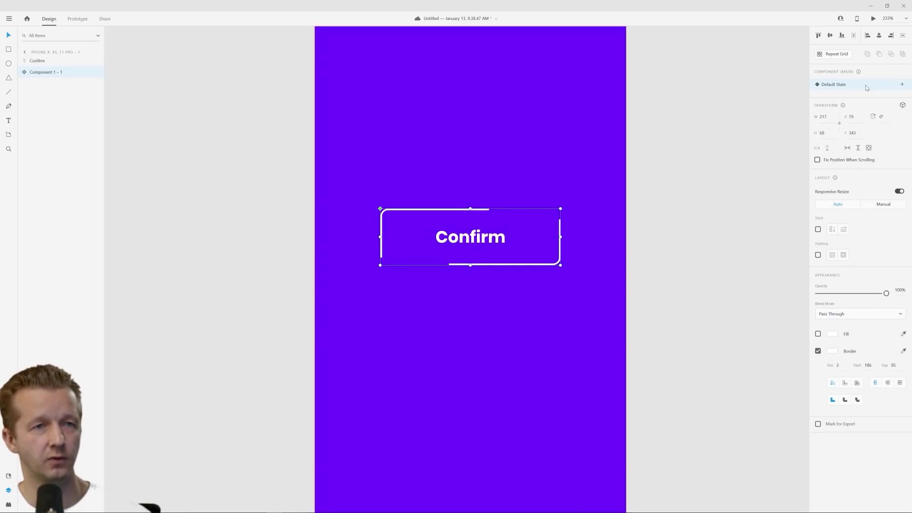
click(902, 86)
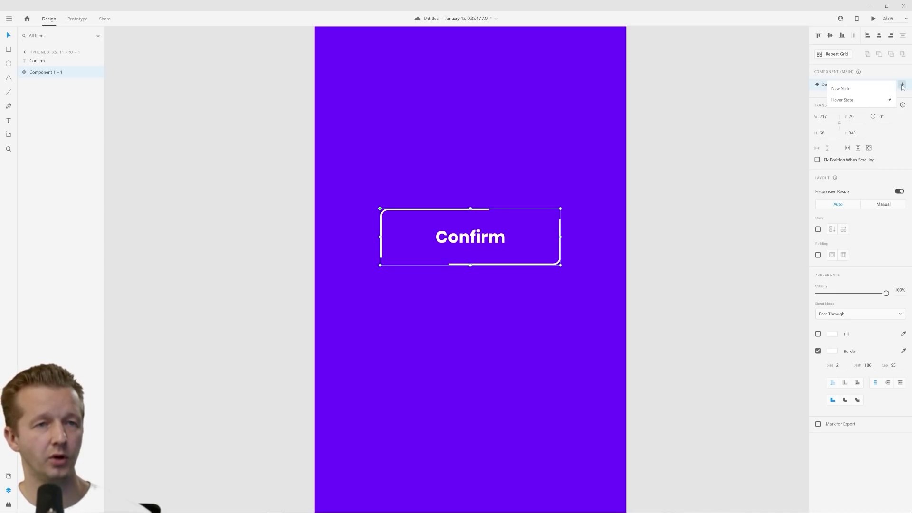
click(858, 100)
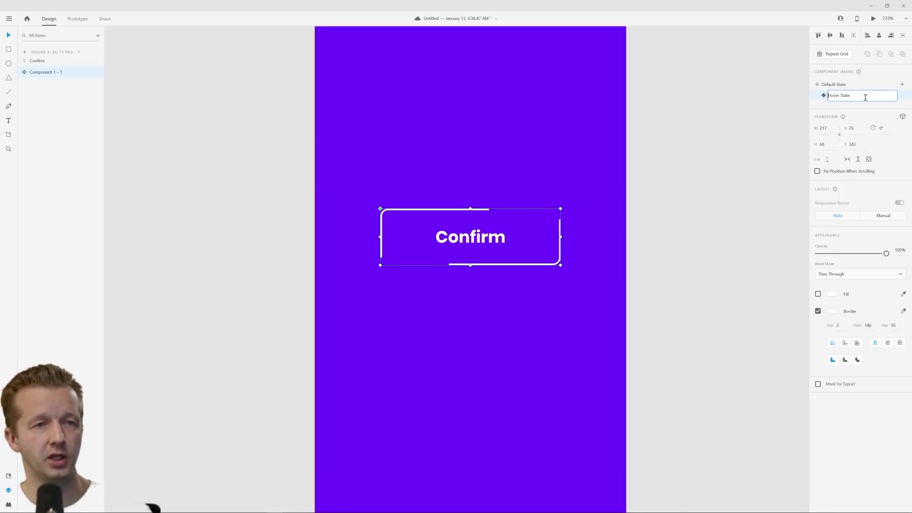
key(Return)
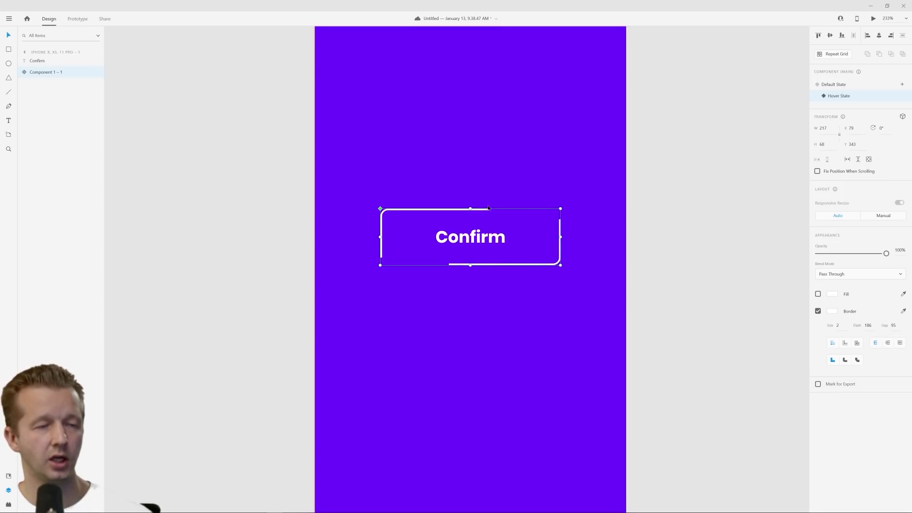
click(829, 89)
click(840, 97)
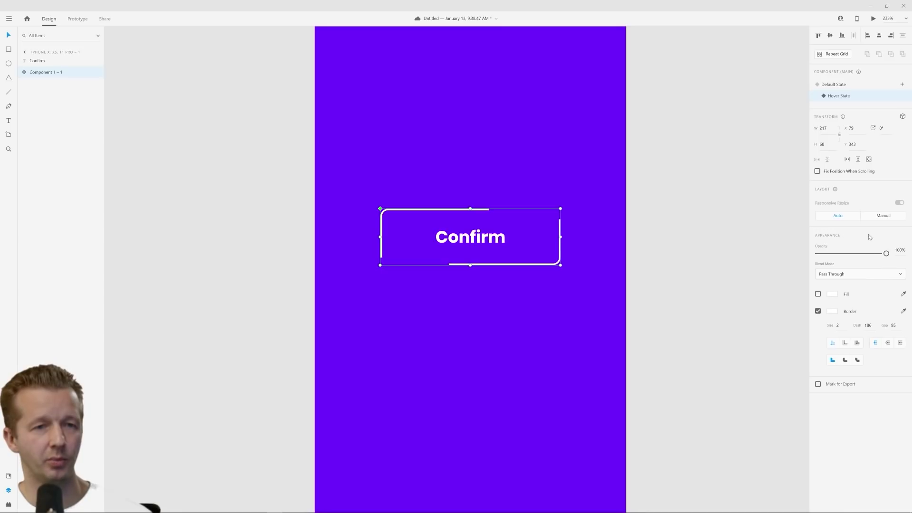
In the Hover State, close the rectangle's outline with a border dash of 343 and a gap of 0
double_click(473, 212)
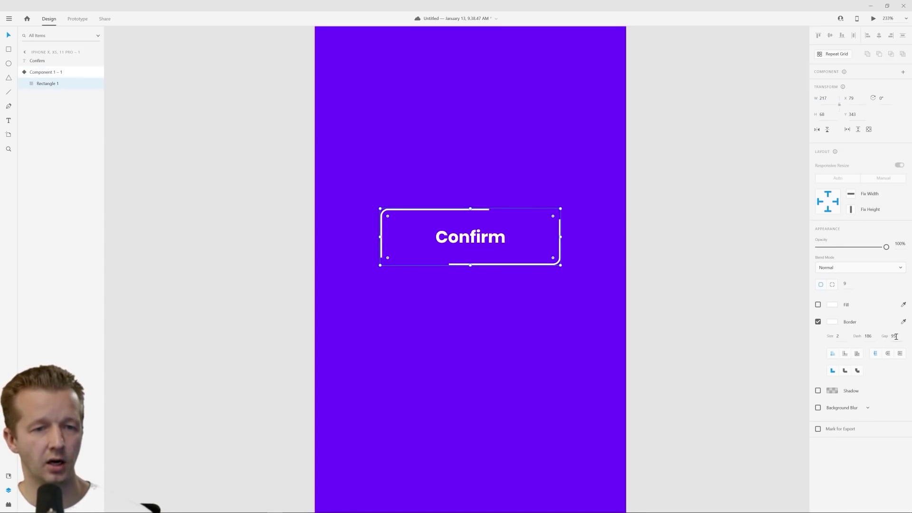
drag(873, 348, 856, 195)
drag(899, 338, 886, 499)
click(693, 265)
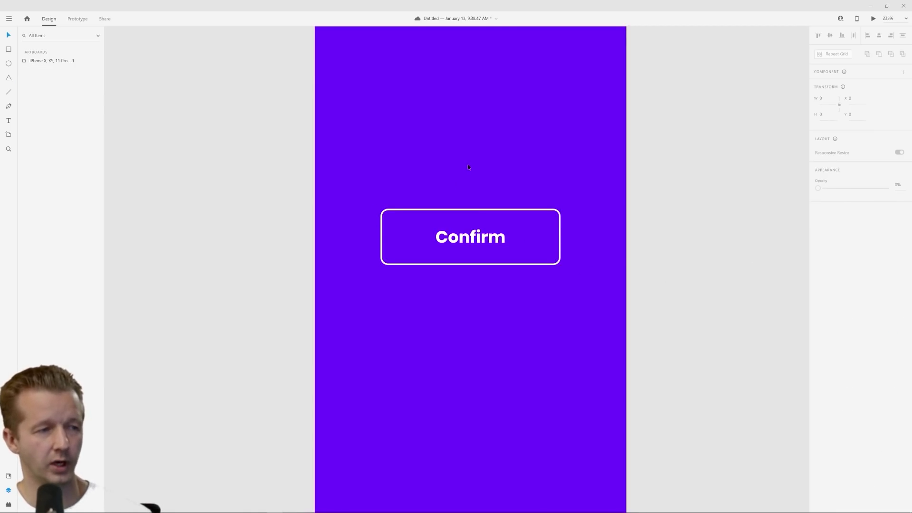
Compare the outline component's Default and Hover states and test the hover effect in the preview
click(513, 213)
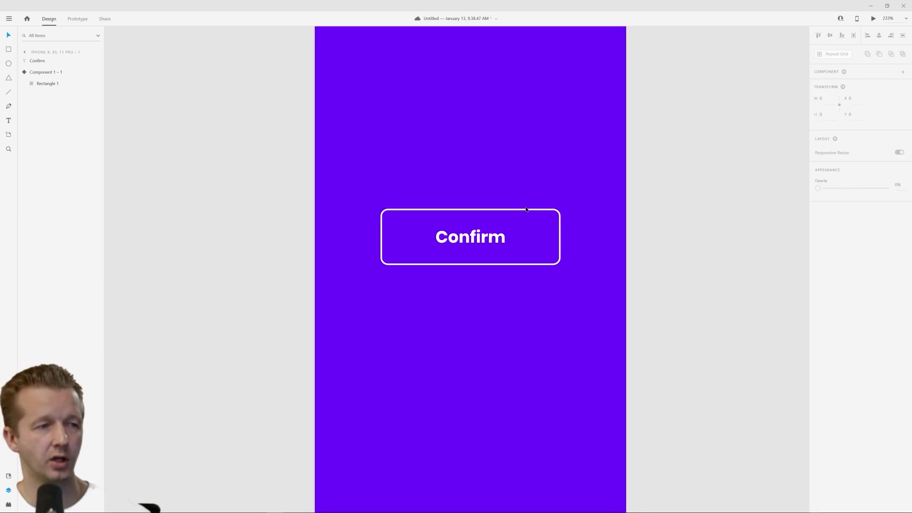
click(526, 209)
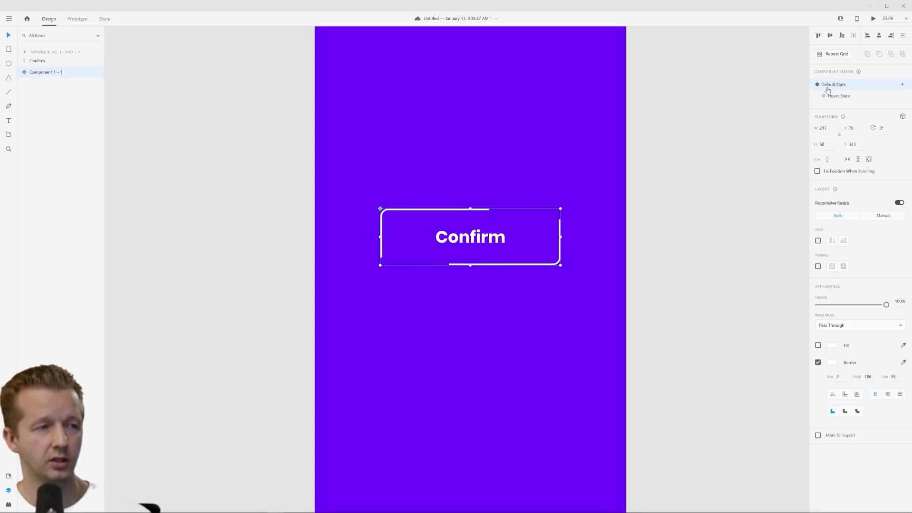
click(841, 97)
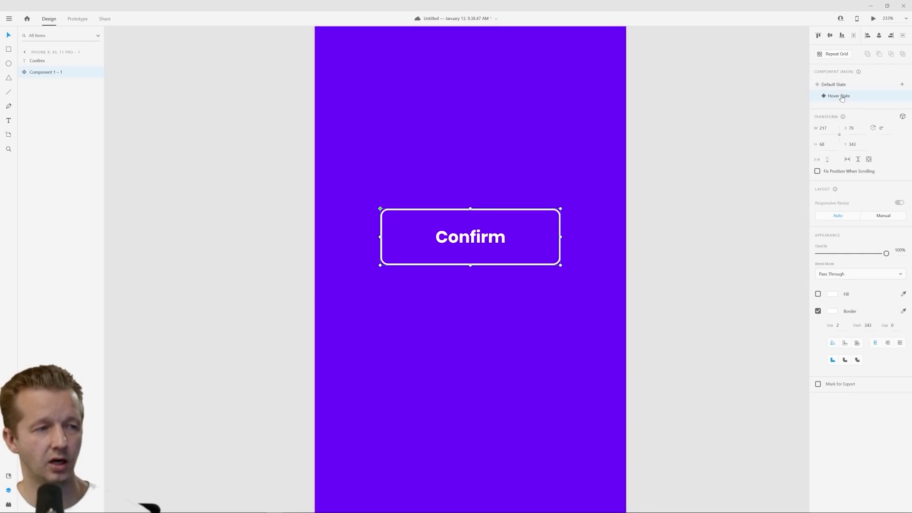
click(833, 85)
click(873, 19)
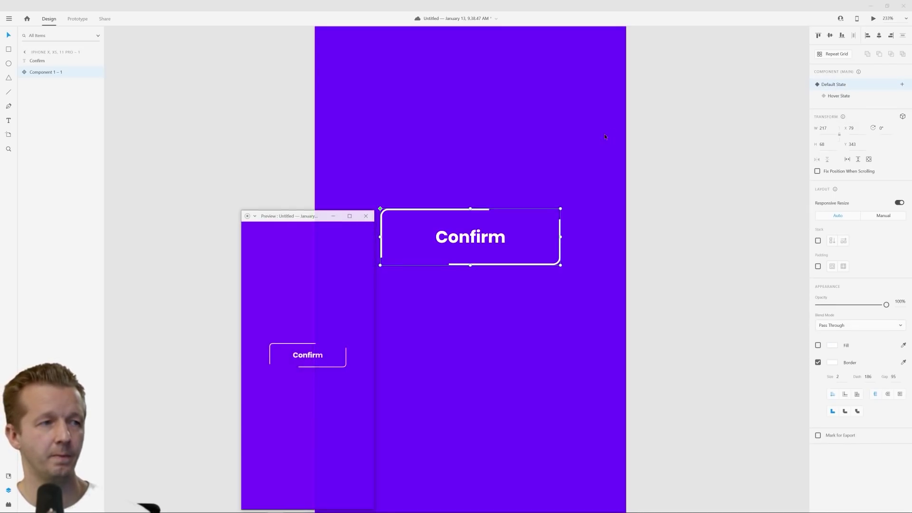
drag(299, 216, 236, 95)
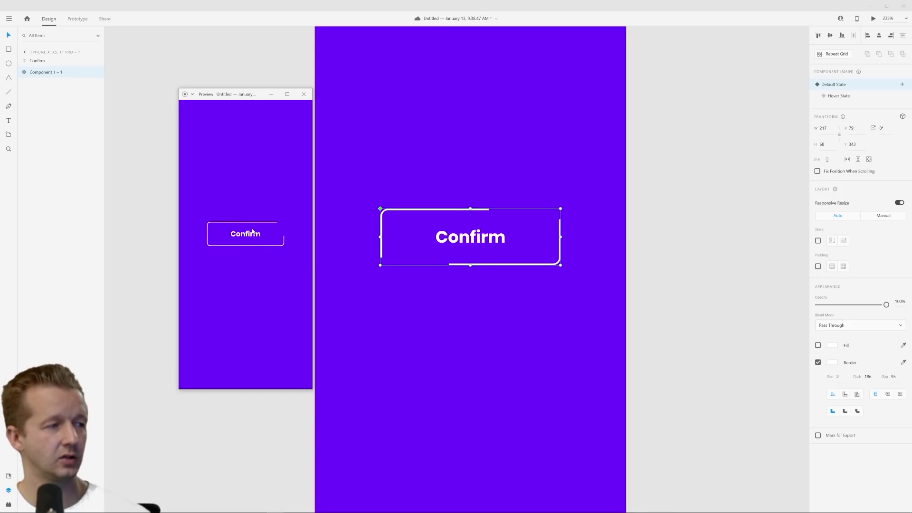
click(304, 95)
Paste a copy of the outline rectangle outside the component and layer it behind the component
click(269, 140)
scroll(269, 138, down, 3)
drag(267, 97, 316, 149)
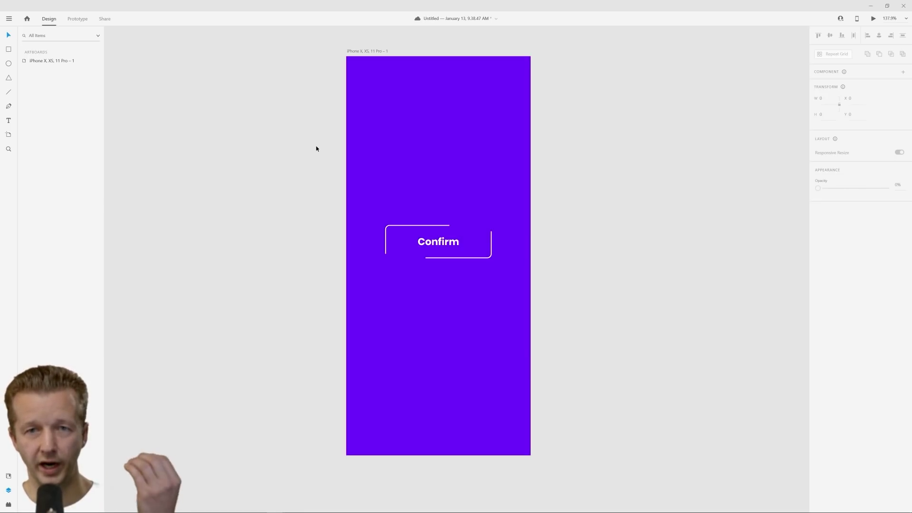
click(366, 52)
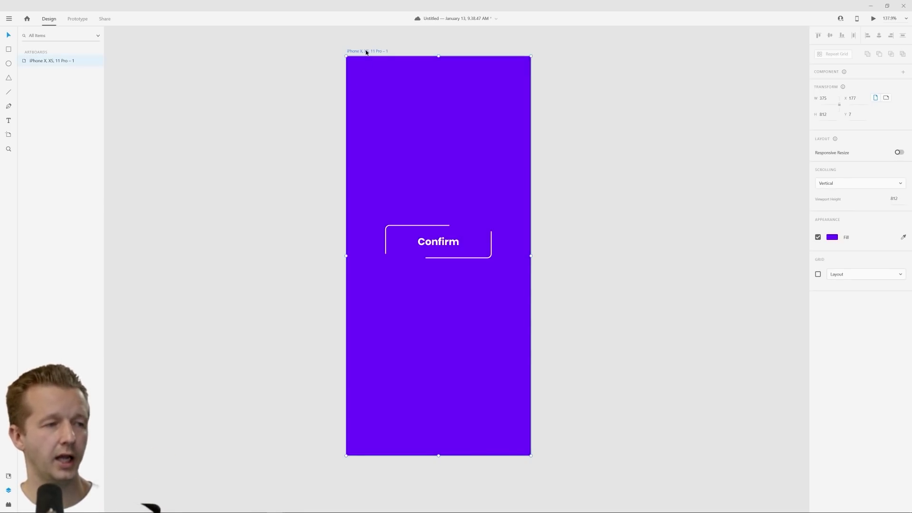
click(355, 205)
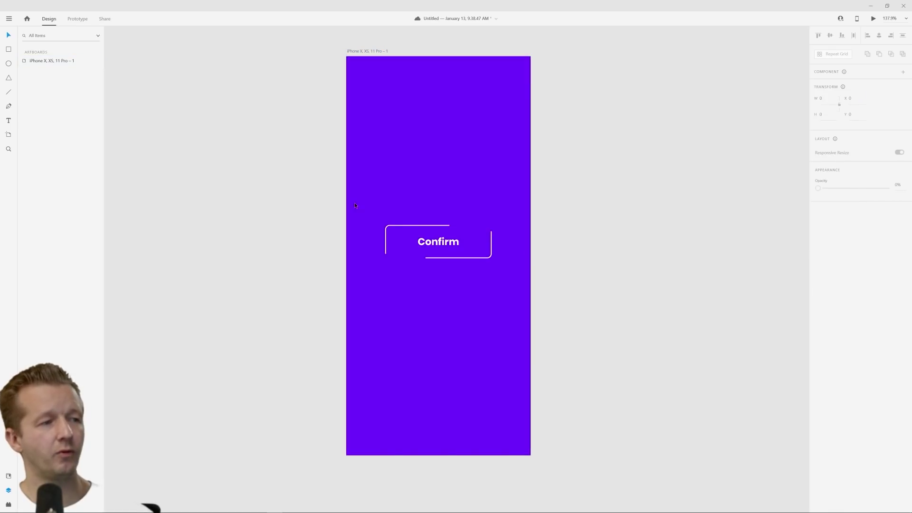
click(420, 227)
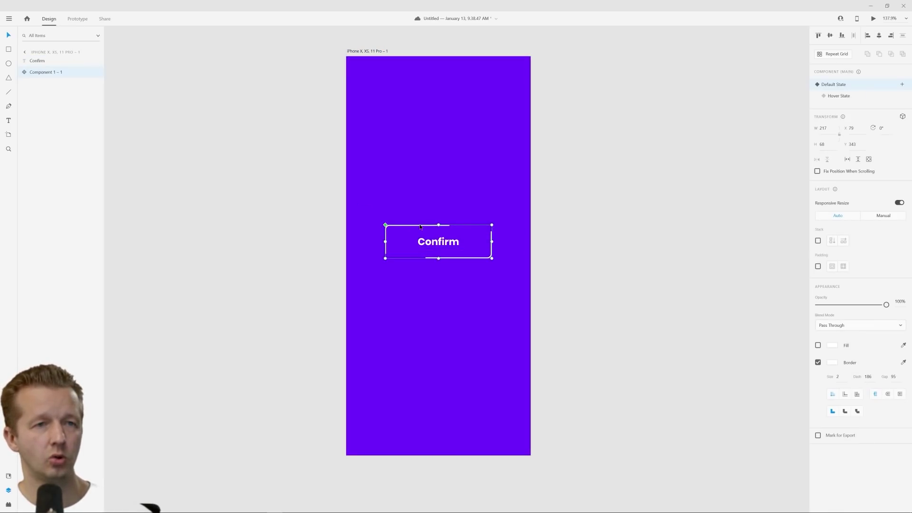
double_click(420, 227)
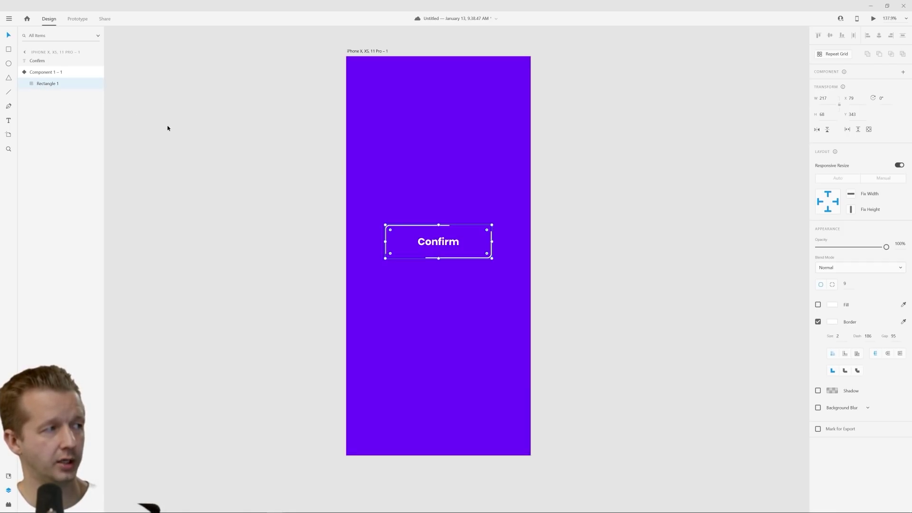
click(404, 150)
key(ctrl+v)
mouse_move(46, 62)
mouse_down()
mouse_move(43, 95)
mouse_move(49, 63)
mouse_up()
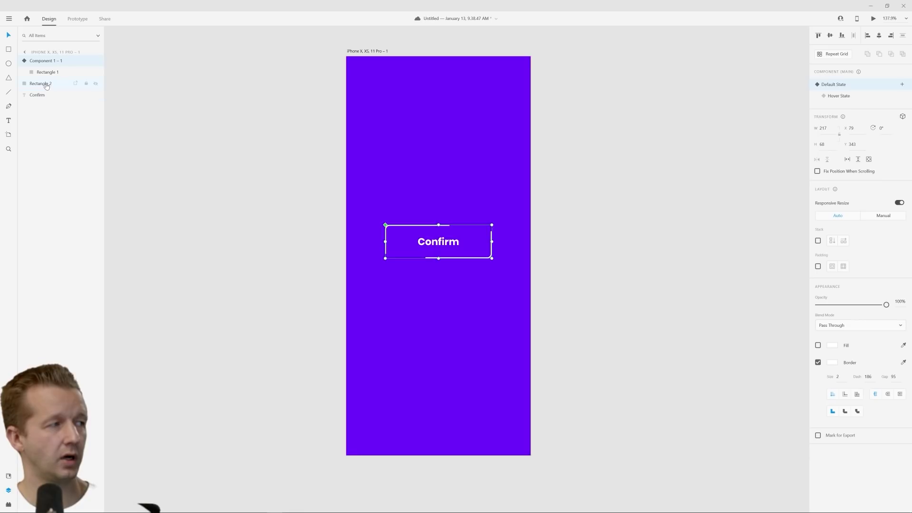
Remove the copied rectangle's border and fill it with a slightly darker shade of the saved purple swatch
click(46, 85)
click(818, 329)
click(818, 313)
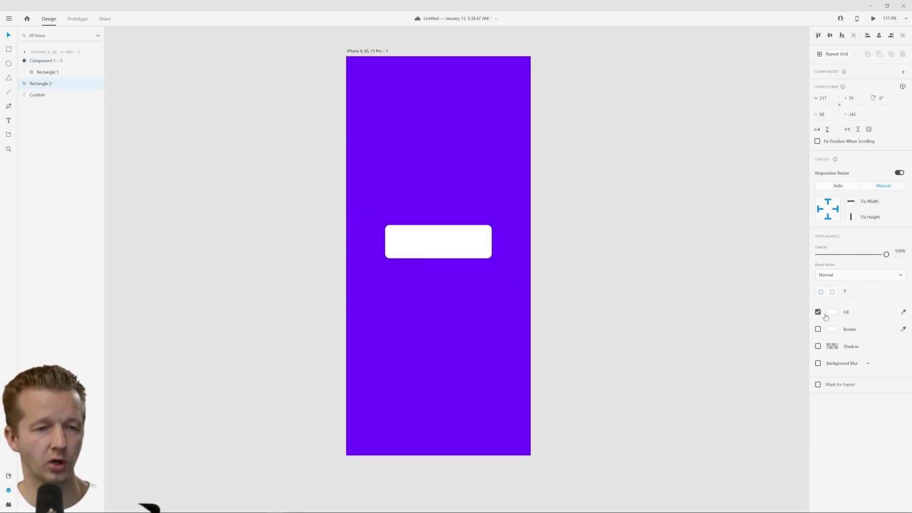
click(832, 312)
click(744, 361)
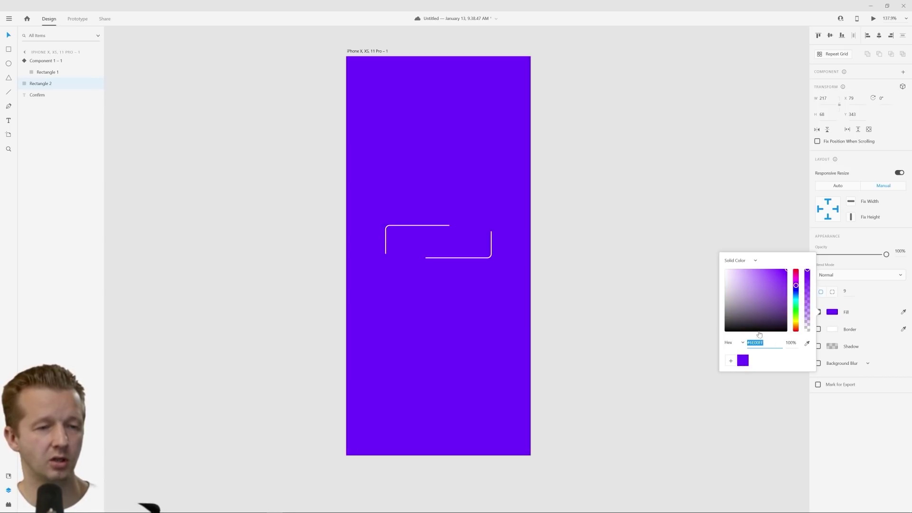
drag(793, 278, 808, 279)
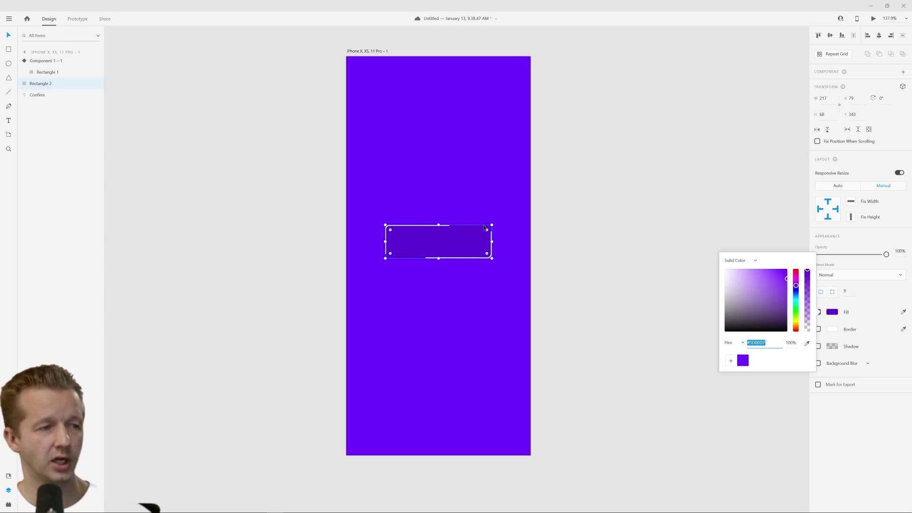
key(Escape)
Nudge the outline component to X 77 and offset the dark rectangle down and right to X 86, Y 353
key(Escape)
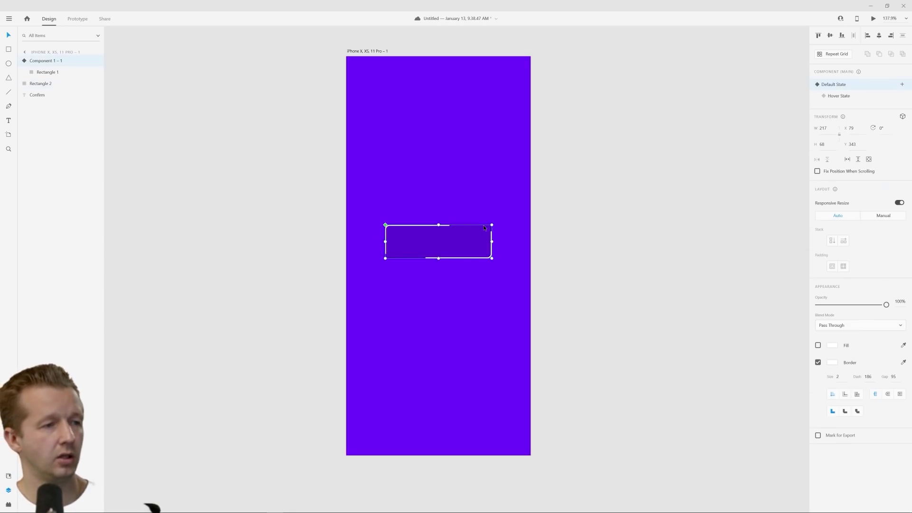
key(Up)
key(Up)
key(Up)
key(Up)
key(Left)
key(Left)
key(Left)
key(Left)
click(55, 84)
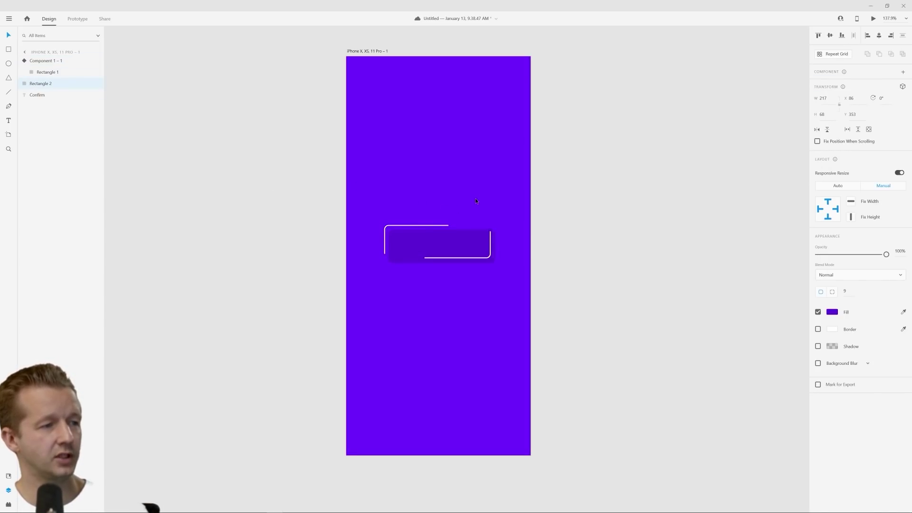
key(Down)
key(Down)
Bring the Confirm label in front of the dark rectangle and test the button's hover in the preview
mouse_move(46, 98)
mouse_down()
mouse_move(49, 70)
mouse_move(45, 83)
mouse_up()
click(301, 176)
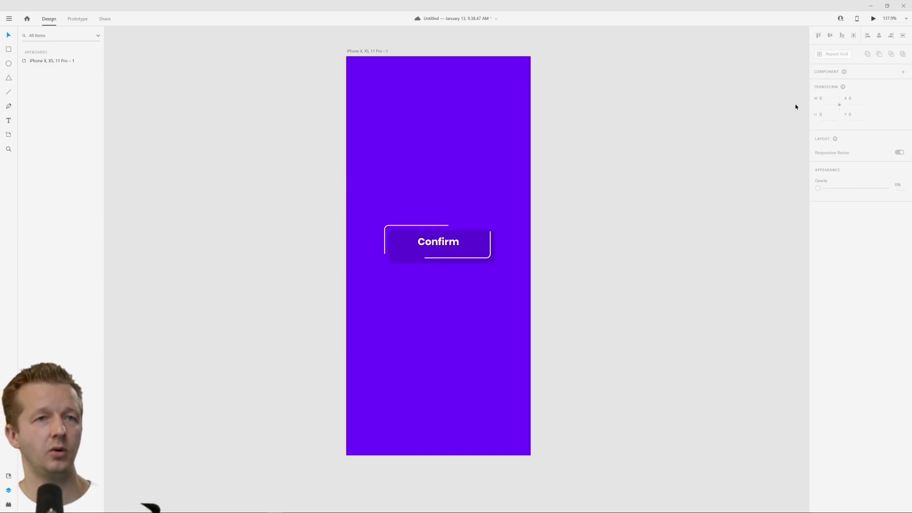
key(ctrl+Return)
drag(295, 215, 264, 129)
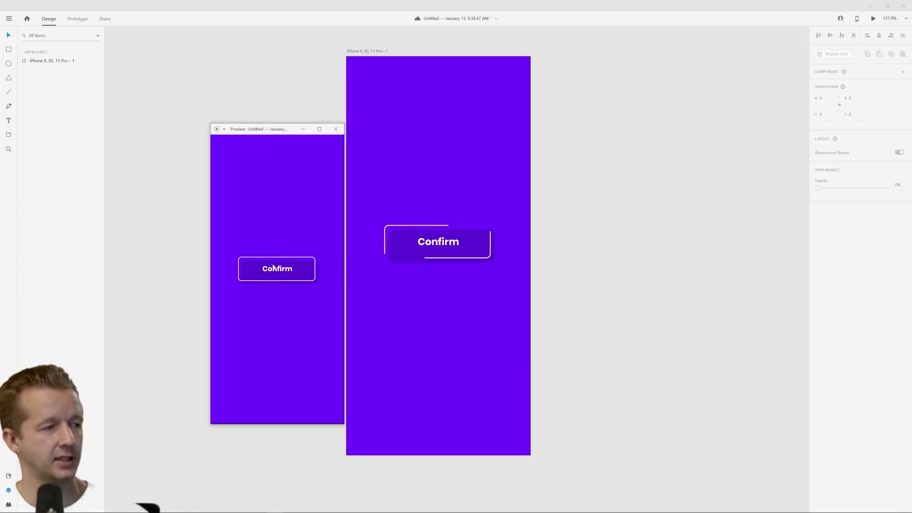
click(336, 129)
Duplicate the mobile artboard to create a second screen beside the first
click(376, 52)
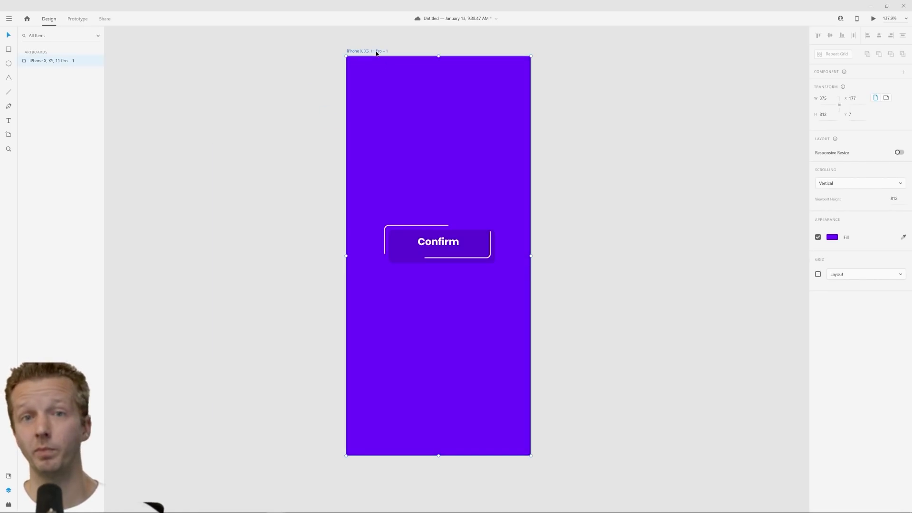
key(ctrl+d)
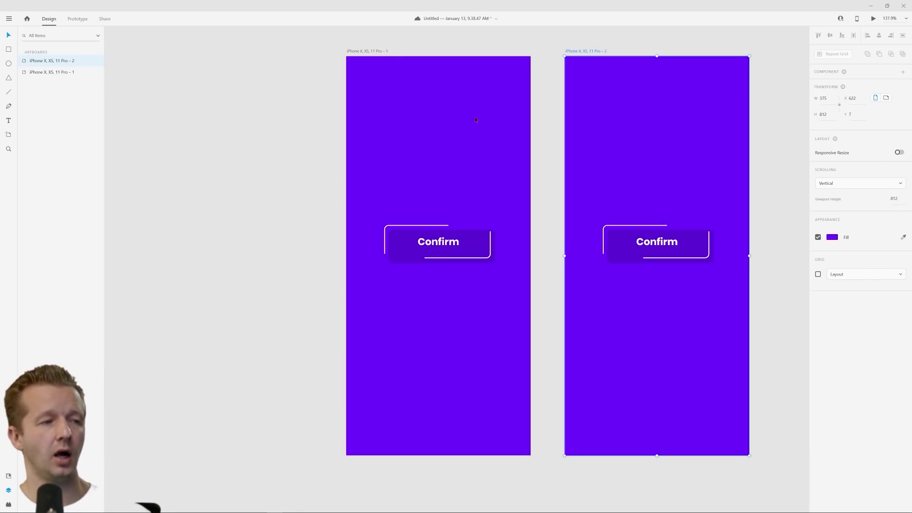
click(771, 161)
drag(773, 139, 626, 147)
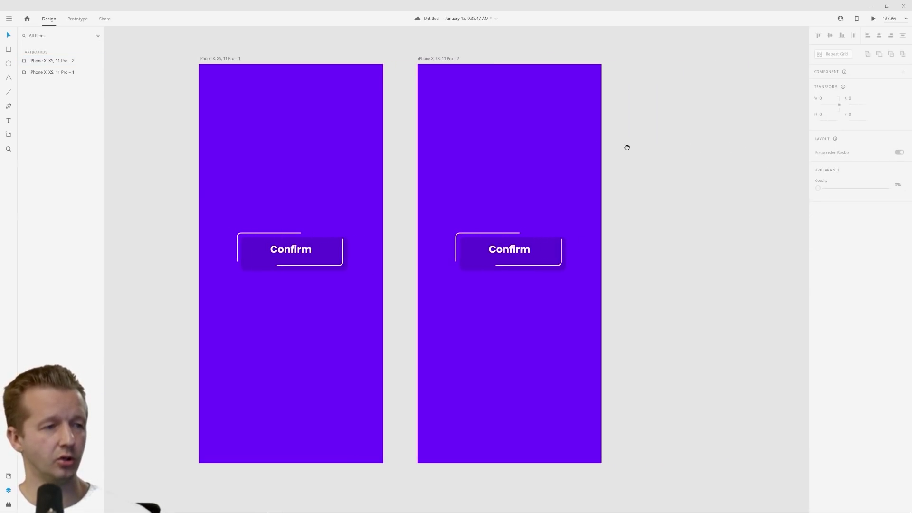
Hide the Confirm label on the second artboard by lowering its opacity to 0%
double_click(511, 256)
drag(886, 326, 816, 326)
click(664, 232)
Close the outline of the second artboard's button component by setting its border gap to 0
click(499, 234)
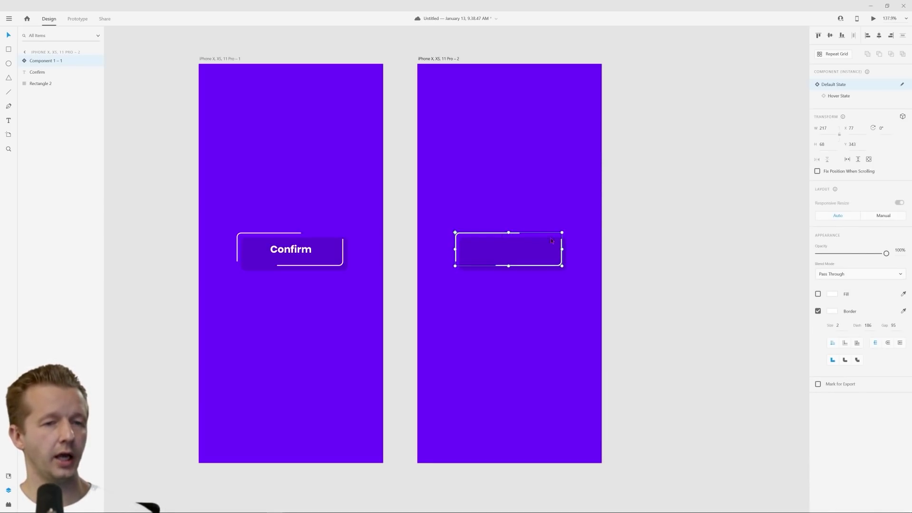
scroll(574, 191, up, 3)
drag(546, 163, 605, 170)
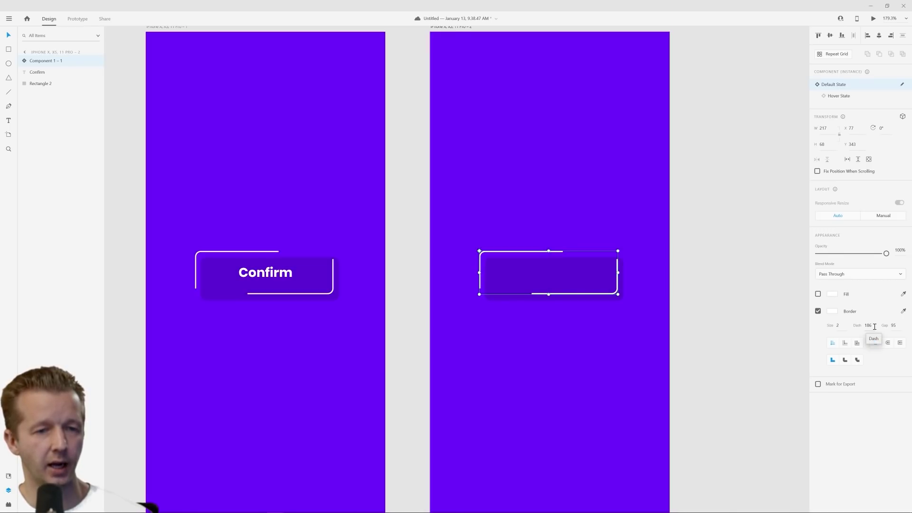
drag(899, 325, 876, 511)
click(707, 279)
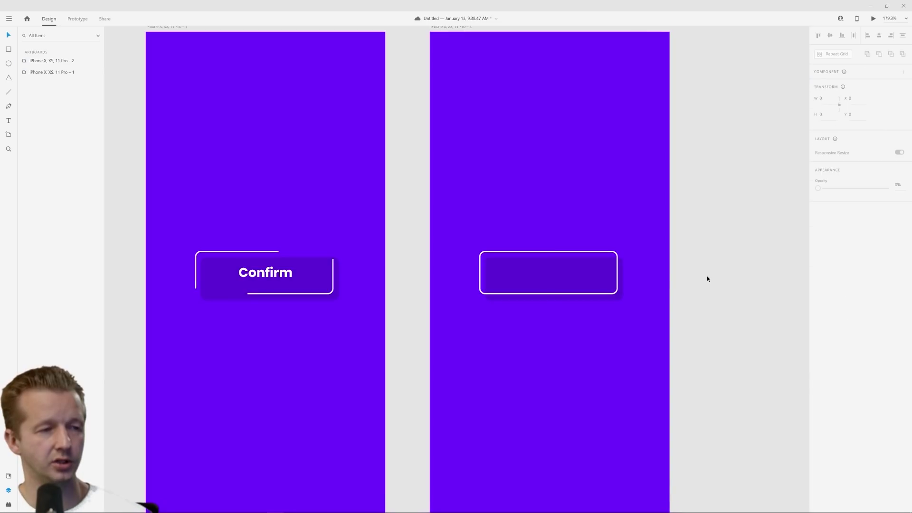
Shrink the second artboard's outline component about its horizontal centre to 75 wide and 75 high
click(563, 257)
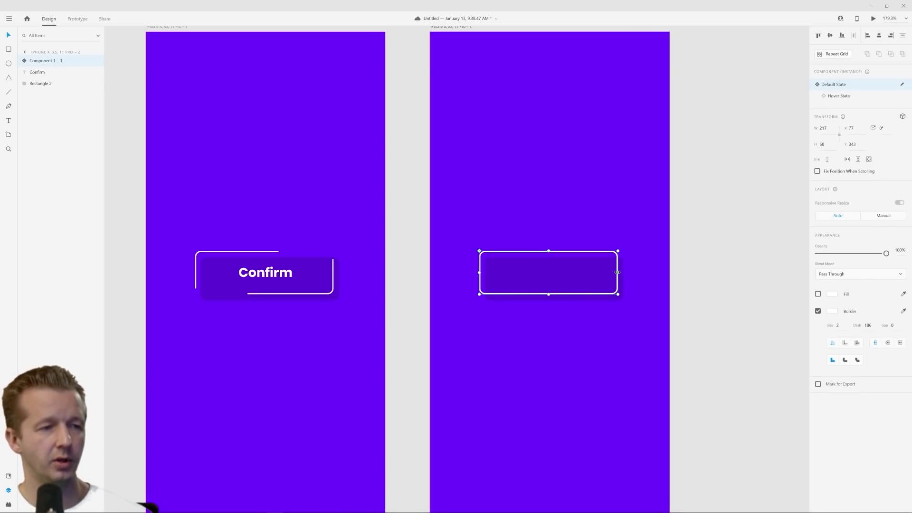
drag(617, 272, 572, 274)
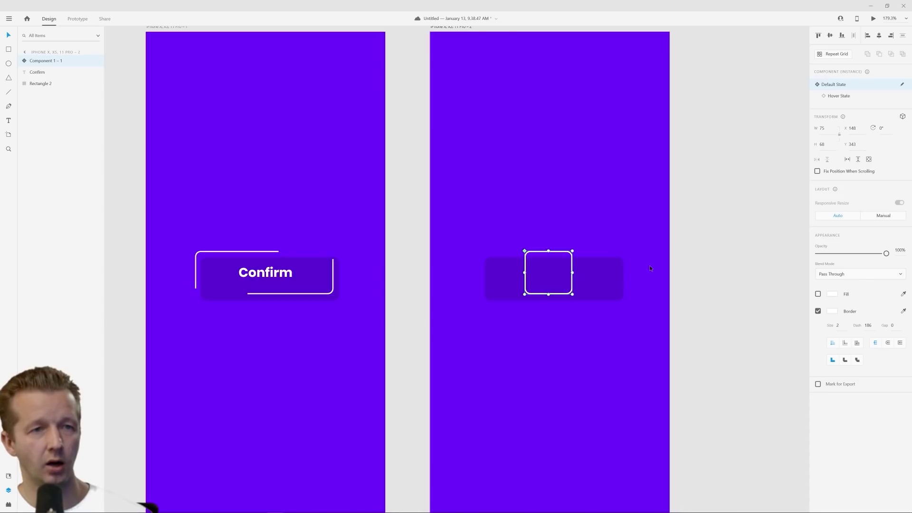
click(827, 129)
click(827, 147)
text(75)
key(Return)
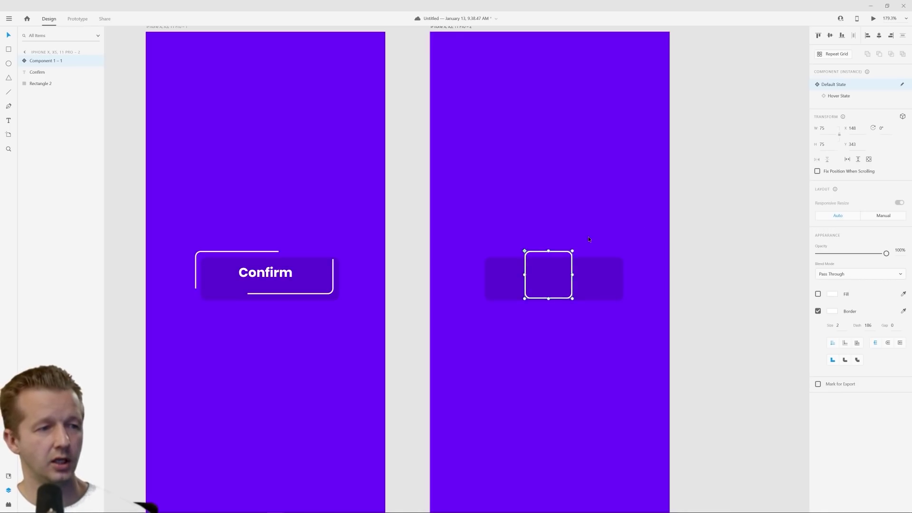
Resize the second artboard's filled rectangle to 75 wide and 75 high and move it behind the outline, at about X 156, Y 353
click(598, 272)
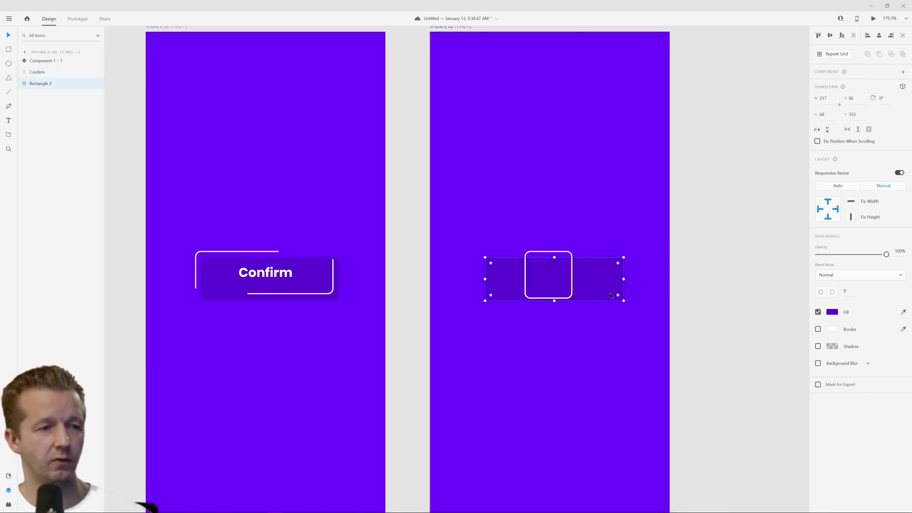
click(830, 98)
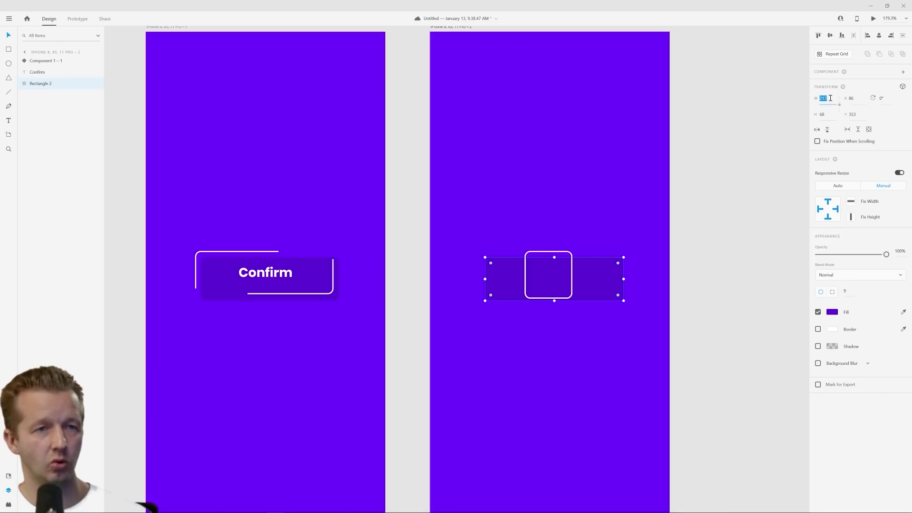
text(75)
key(Return)
click(827, 114)
text(75)
key(Return)
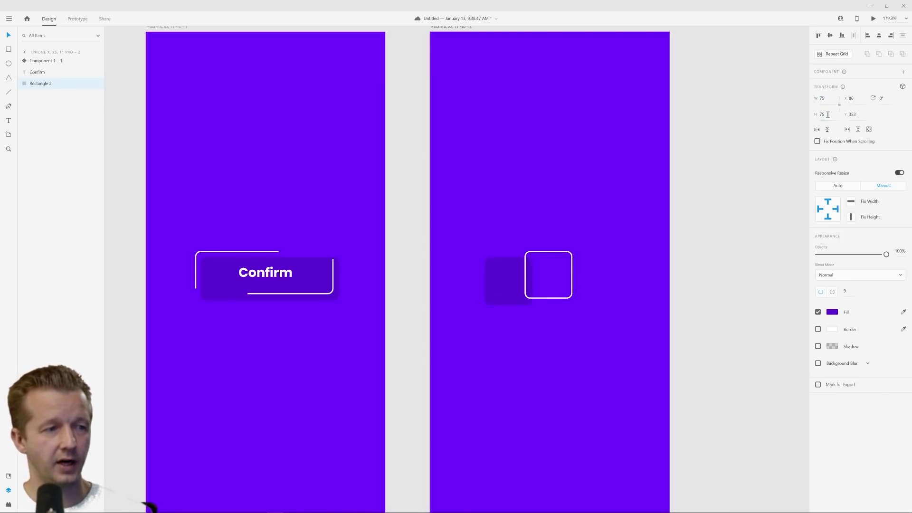
drag(510, 285, 541, 282)
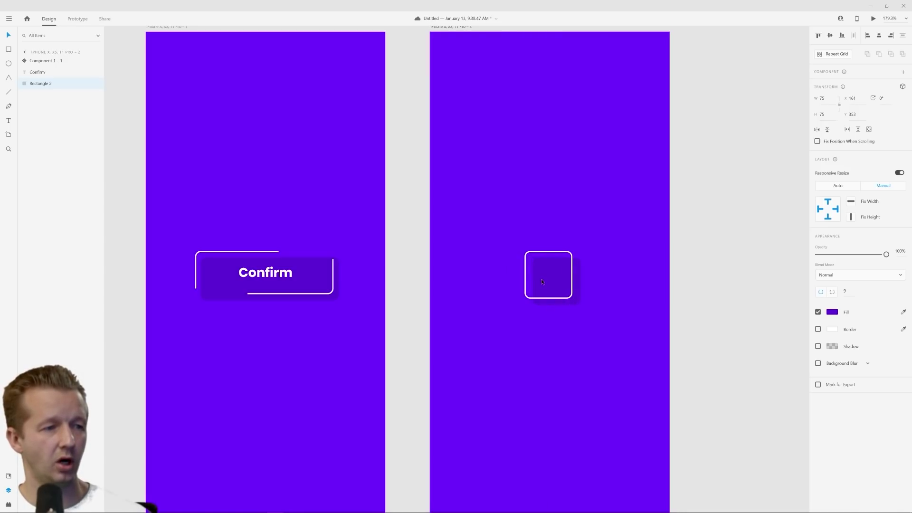
Round the corners of both the outline square and the filled square on the second artboard to radius 38, making circles
click(560, 255)
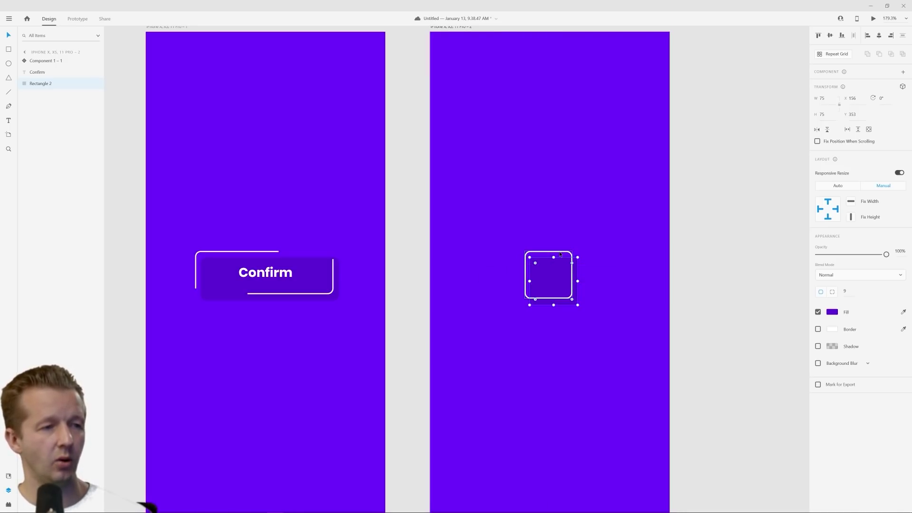
double_click(566, 255)
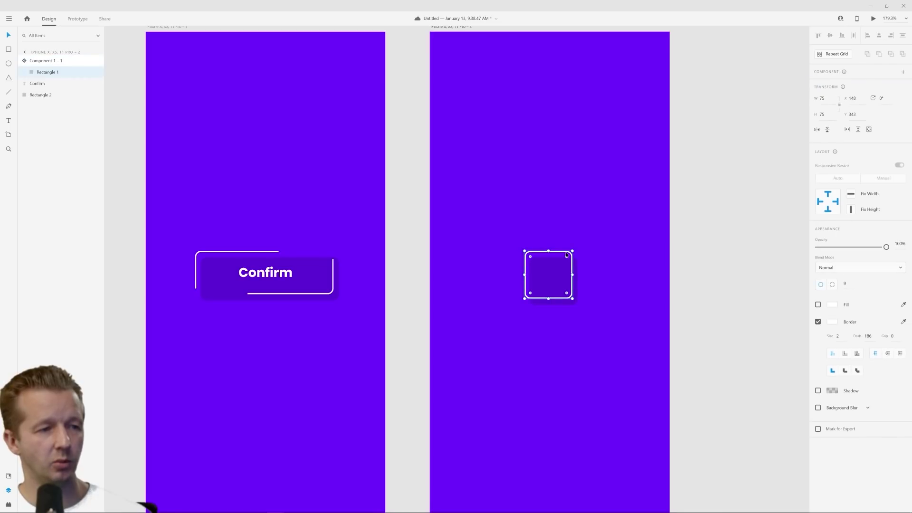
drag(567, 256, 524, 333)
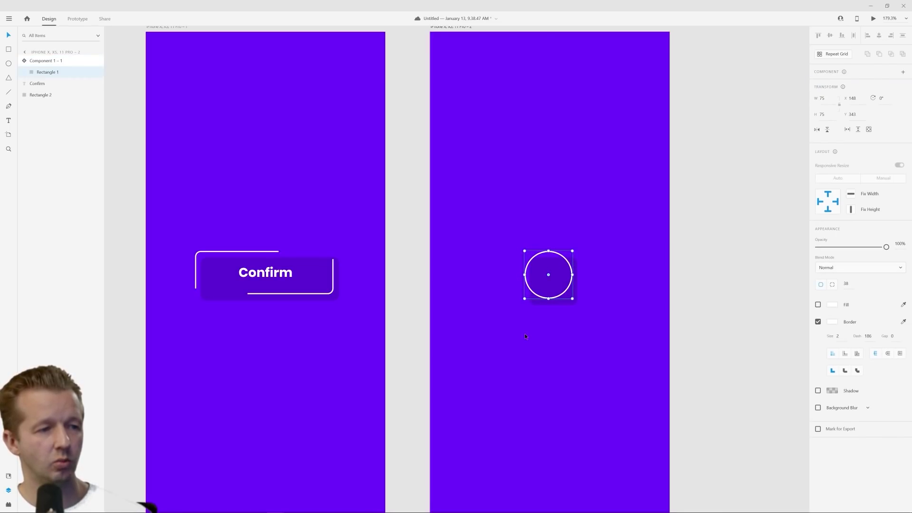
click(637, 254)
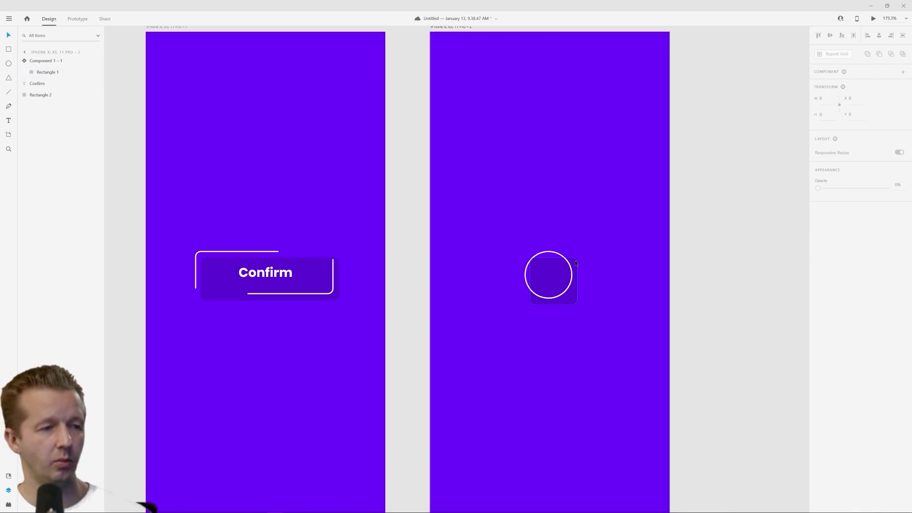
click(572, 264)
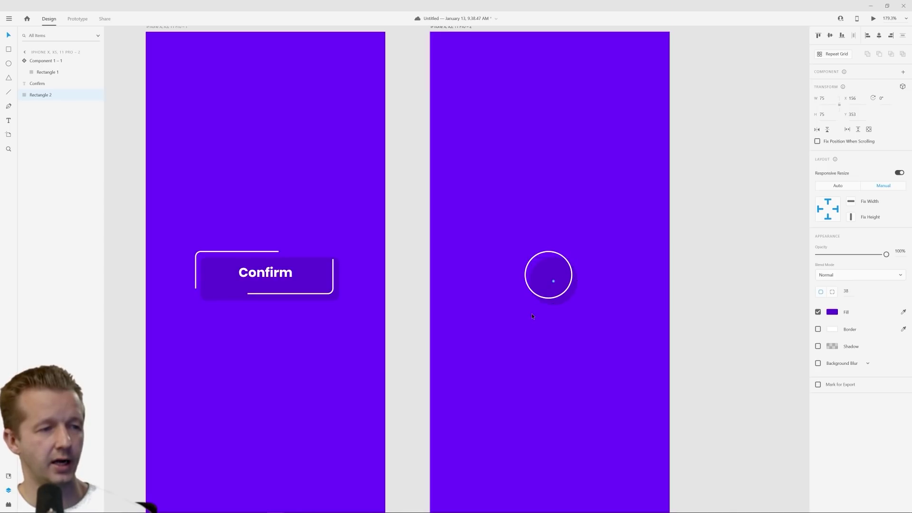
click(550, 353)
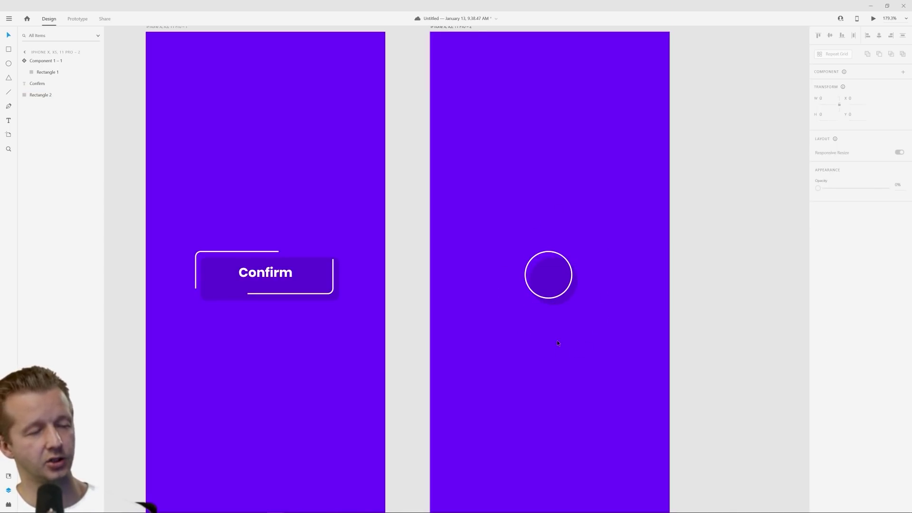
In prototype mode, link the first artboard's filled button rectangle to the second artboard with a tap-triggered Auto-Animate interaction
scroll(560, 335, down, 3)
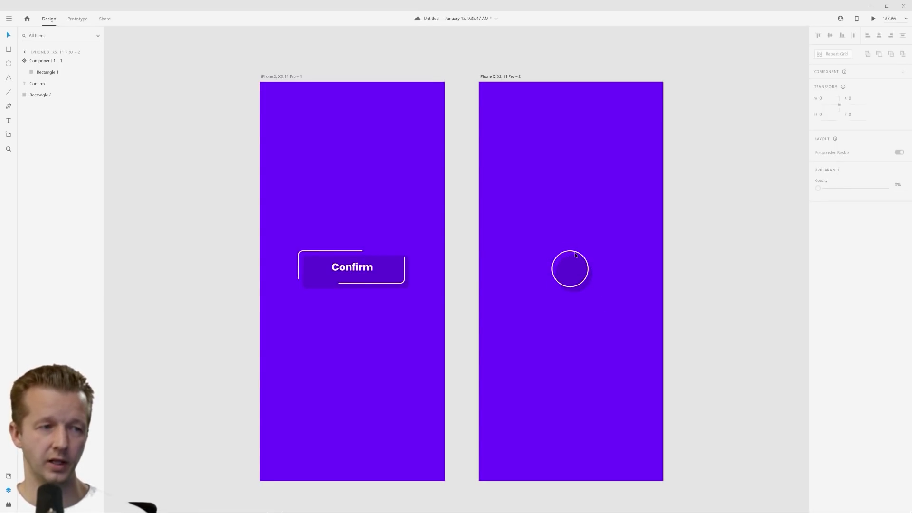
click(332, 135)
click(287, 79)
key(ctrl+Tab)
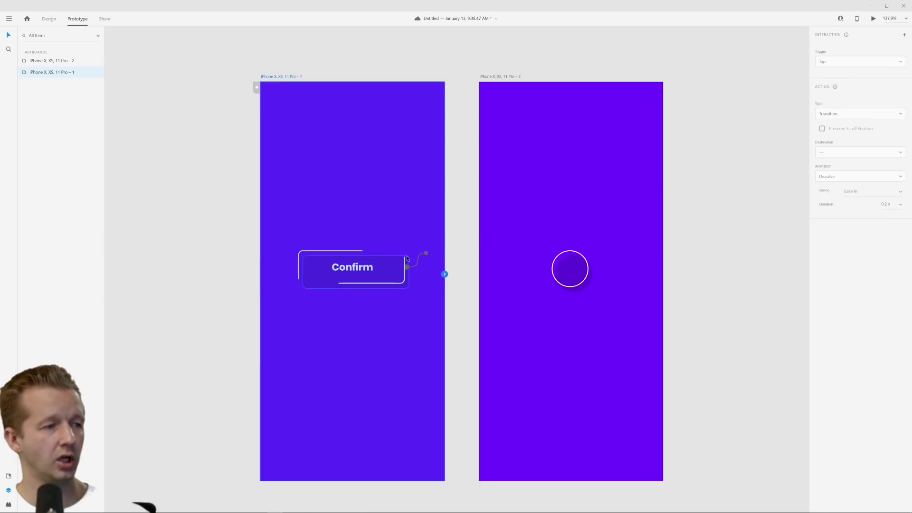
click(407, 260)
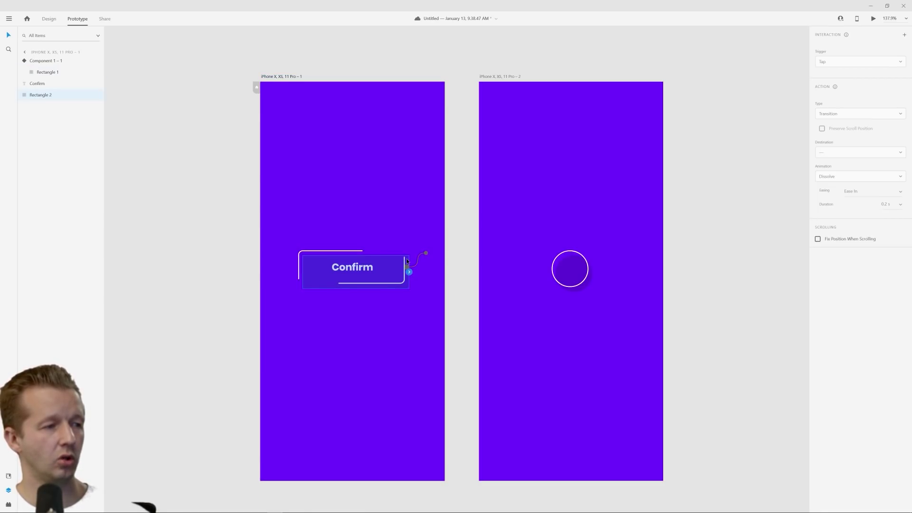
click(359, 252)
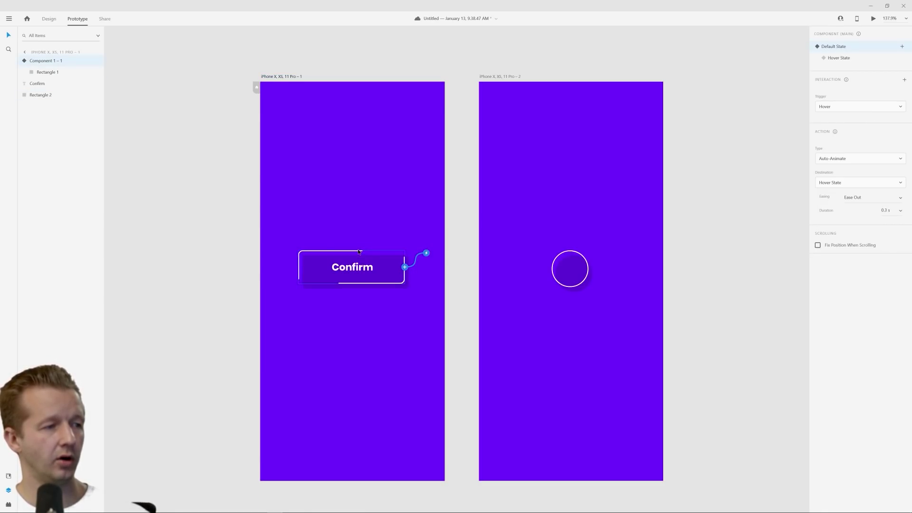
click(393, 260)
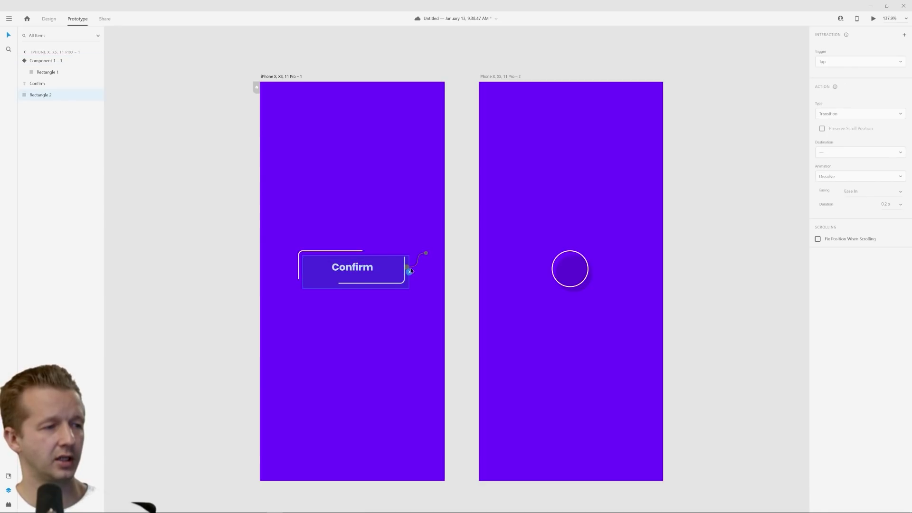
drag(408, 271, 570, 268)
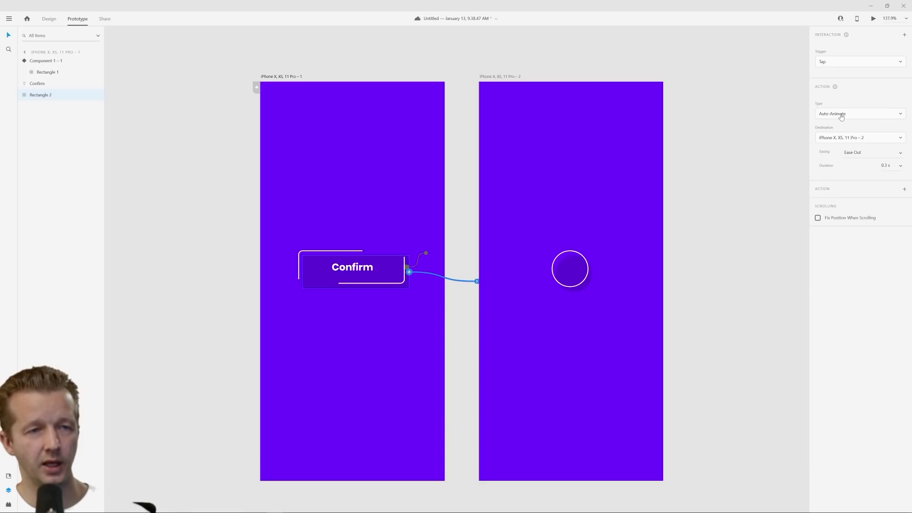
Set the Auto-Animate interaction's duration to 0.8 s and choose its easing
click(898, 170)
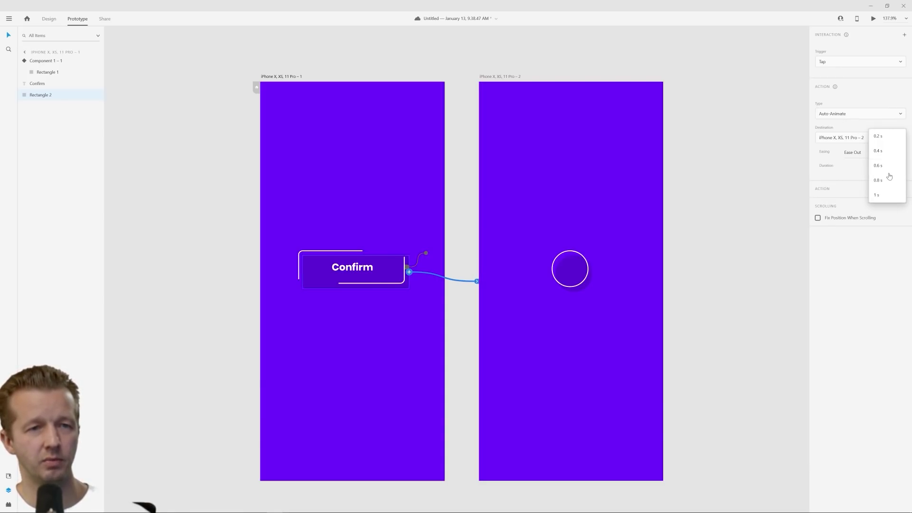
click(887, 180)
click(899, 153)
click(869, 183)
Preview the prototype from the first artboard, tap the Confirm button to test the transition, and close the preview
click(372, 160)
click(280, 77)
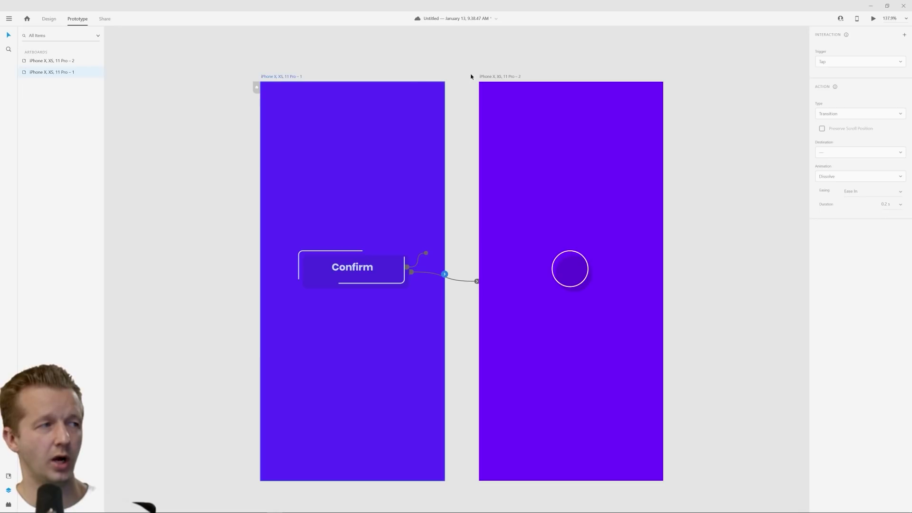
click(872, 18)
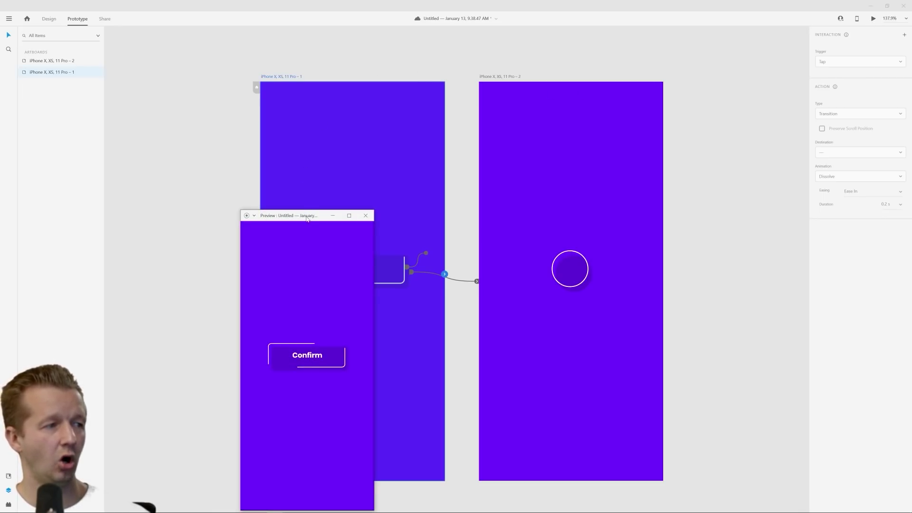
drag(297, 220, 456, 106)
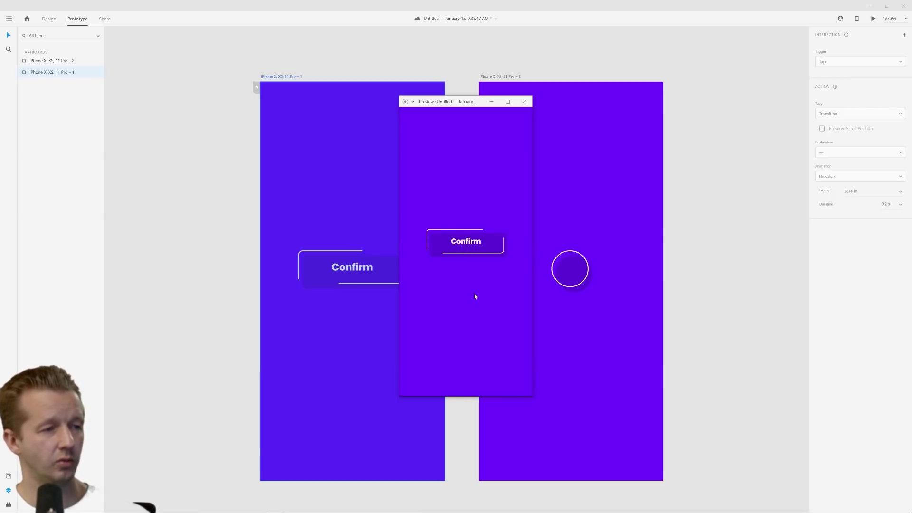
click(473, 245)
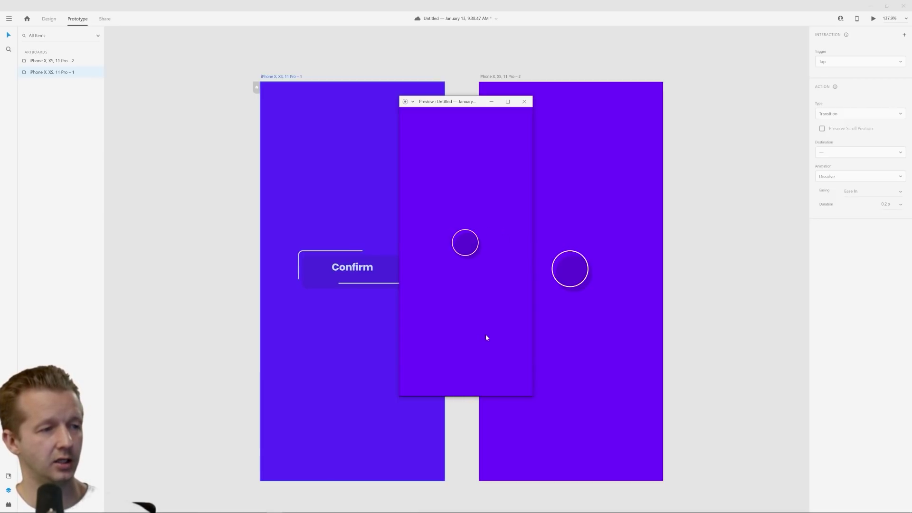
click(524, 101)
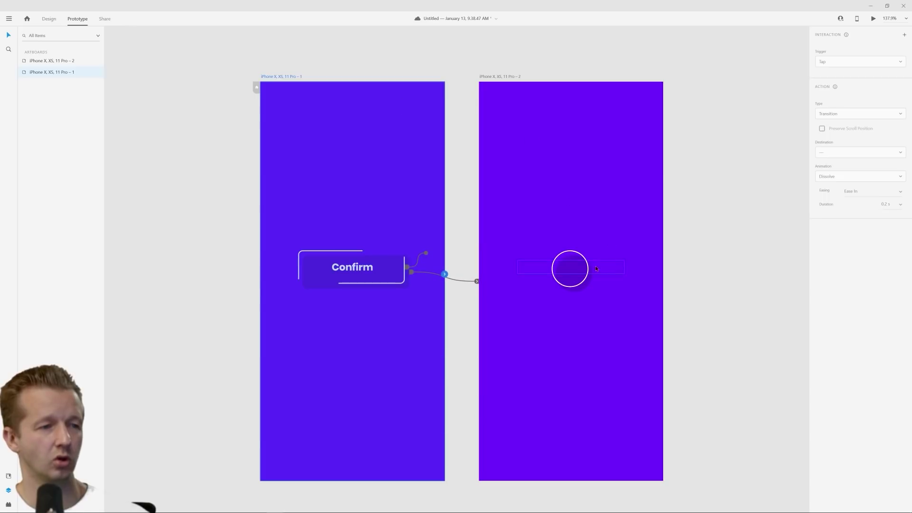
Back in design mode, enlarge the second artboard's outline and filled shape together about their centre to about 93 by 93 each
drag(537, 229, 612, 322)
click(567, 224)
click(54, 19)
click(569, 252)
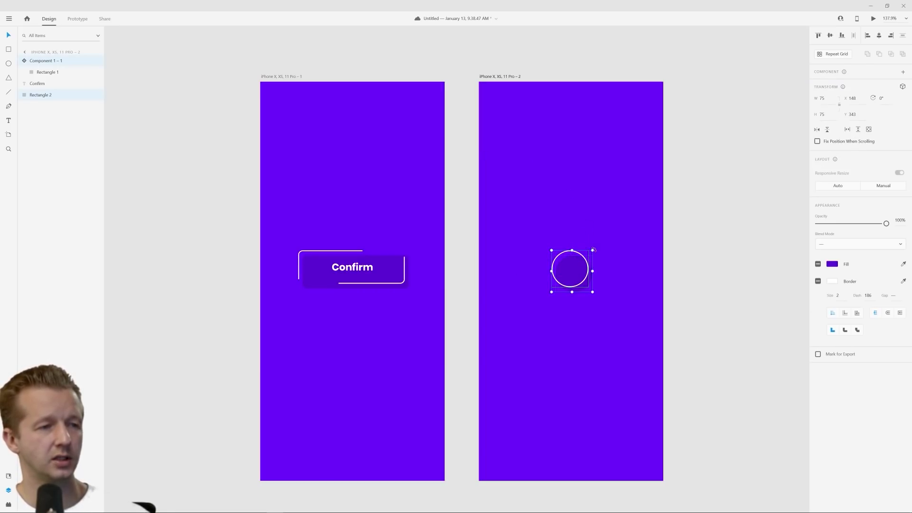
drag(593, 250, 597, 244)
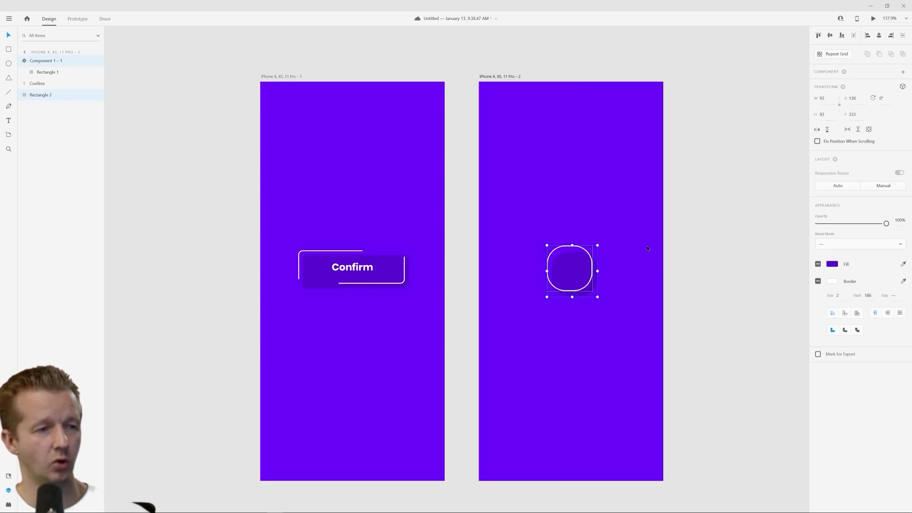
Increase the corner radii of the enlarged outline and filled shape until both are full circles again
double_click(585, 250)
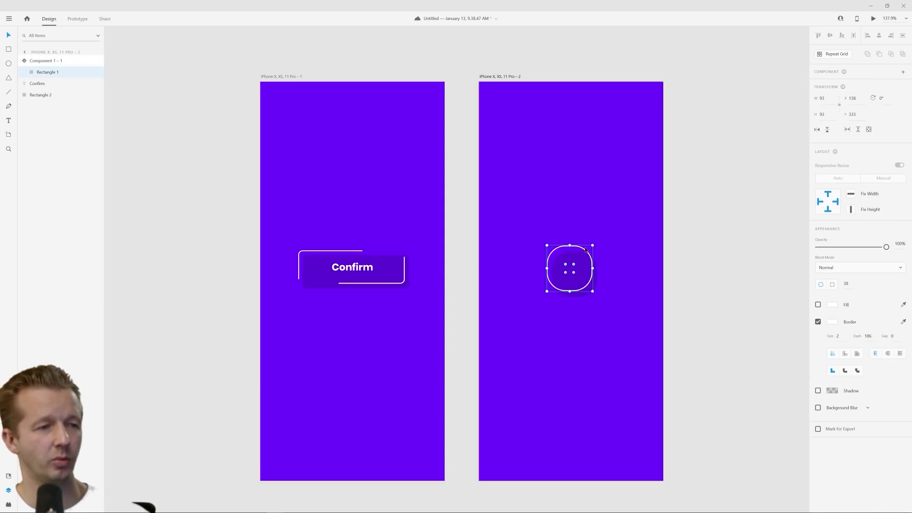
key(Escape)
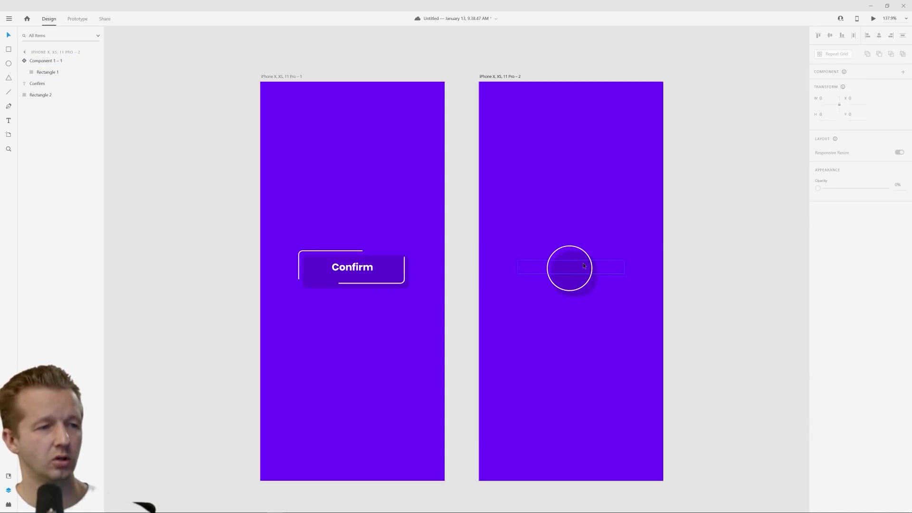
click(576, 260)
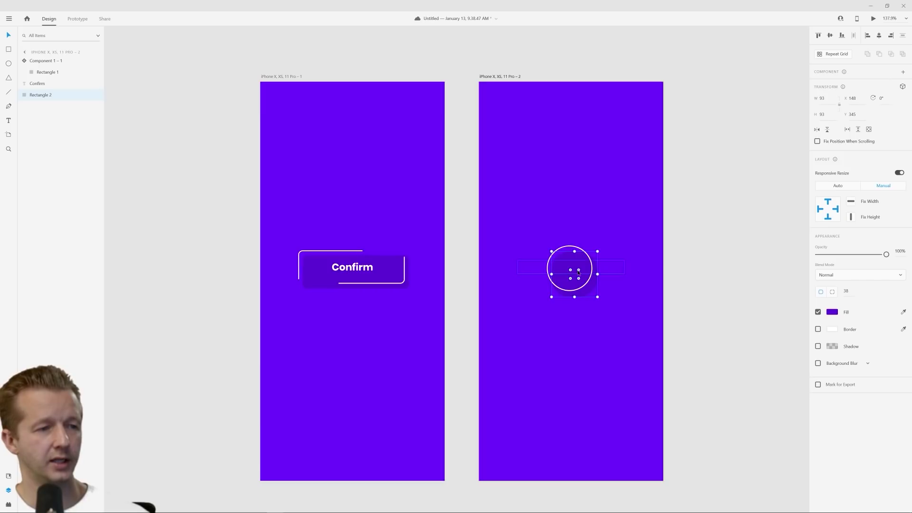
click(668, 245)
Preview the first artboard again to test the Confirm button's transition to the larger circle, and close the preview
click(359, 129)
click(873, 18)
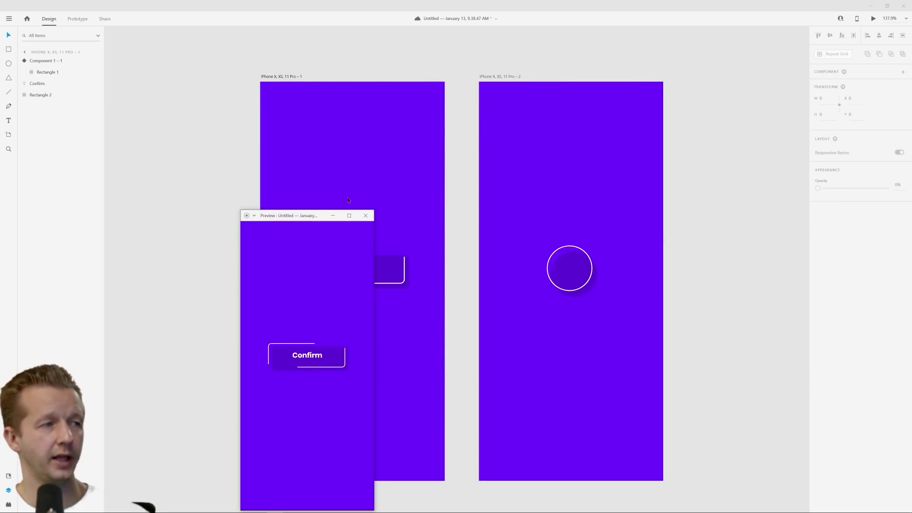
drag(315, 220, 499, 126)
click(489, 265)
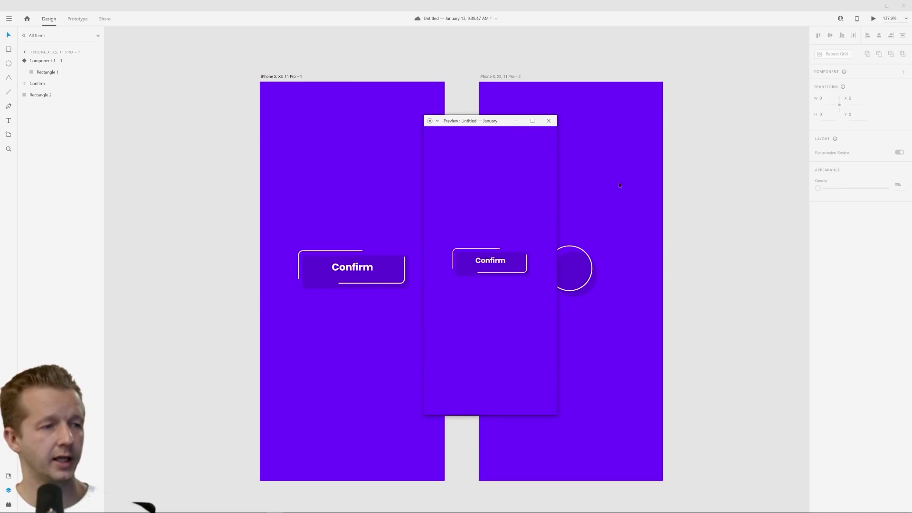
click(548, 121)
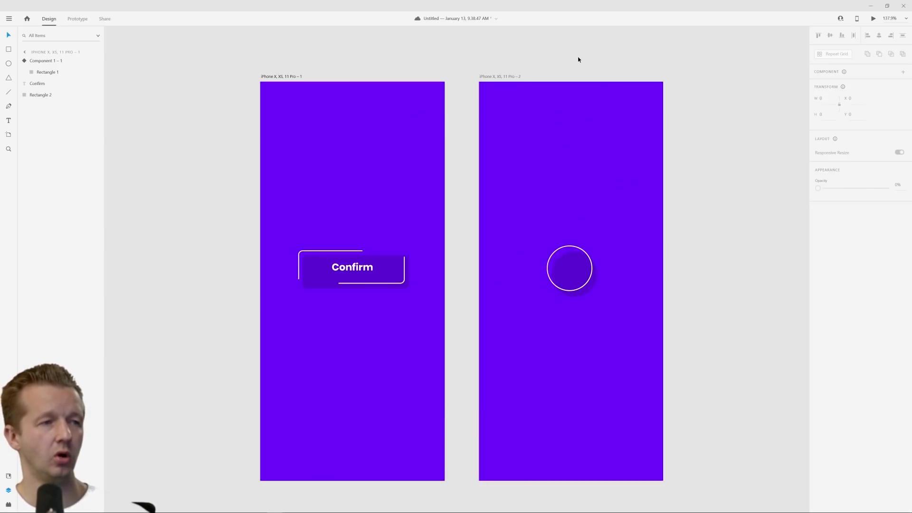
Draw a three-point checkmark path with the Pen tool inside the circle on the second artboard
click(506, 77)
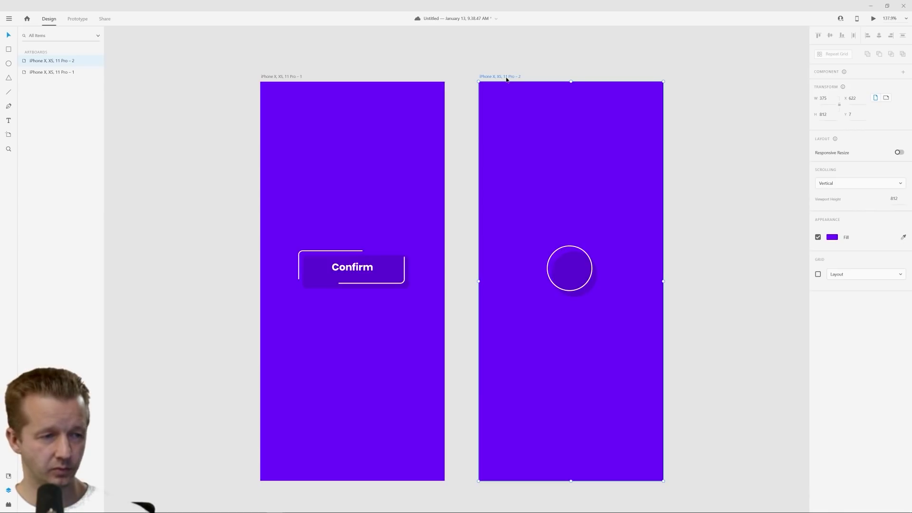
click(563, 170)
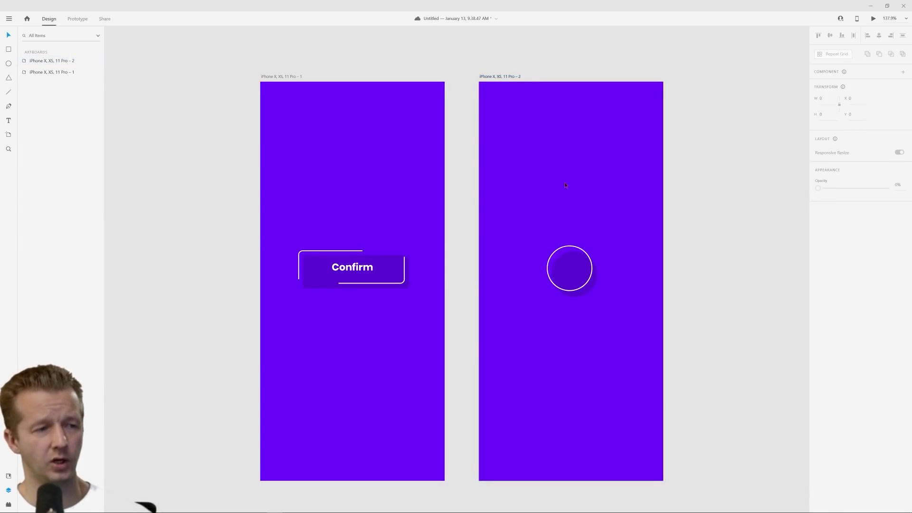
scroll(595, 280, up, 3)
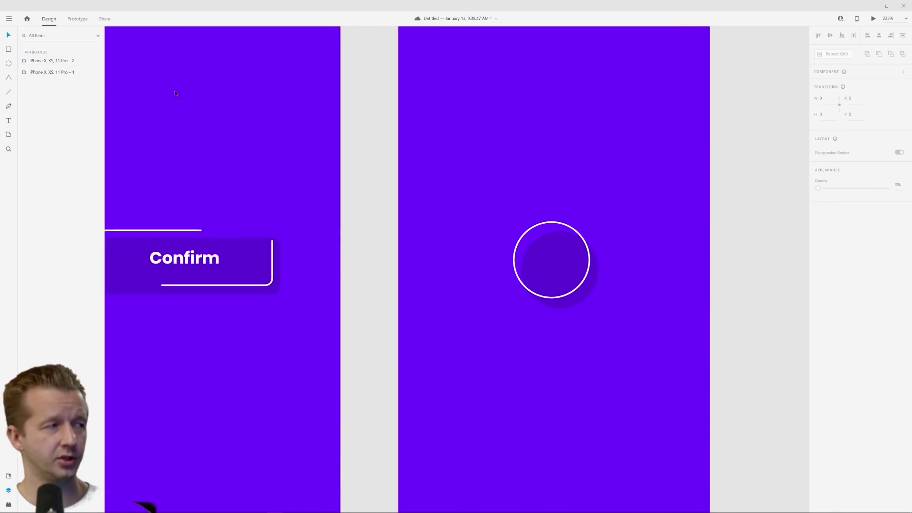
key(p)
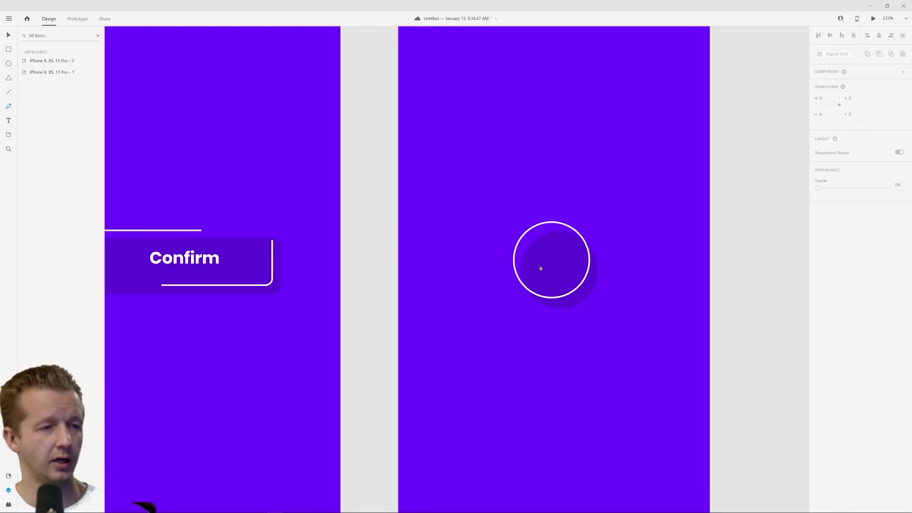
click(540, 265)
click(548, 273)
click(568, 254)
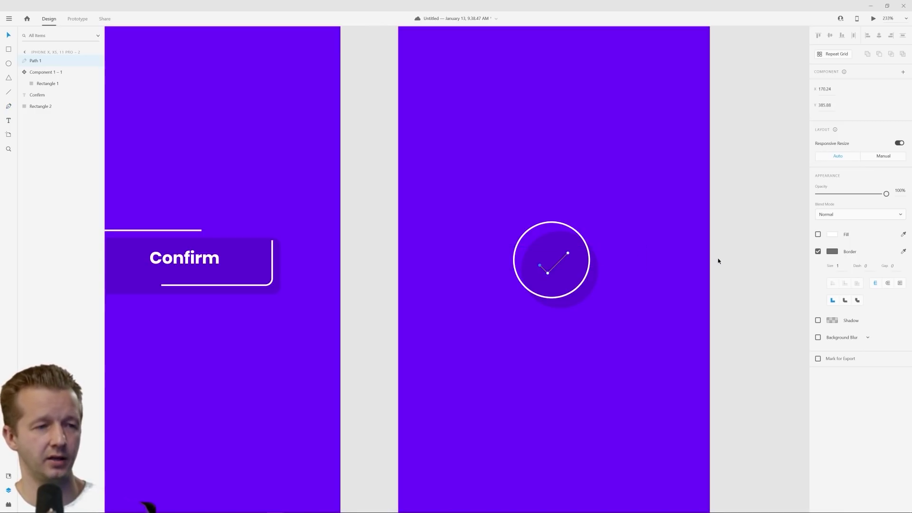
Give the checkmark path a white border with a size of 2
click(832, 251)
click(726, 204)
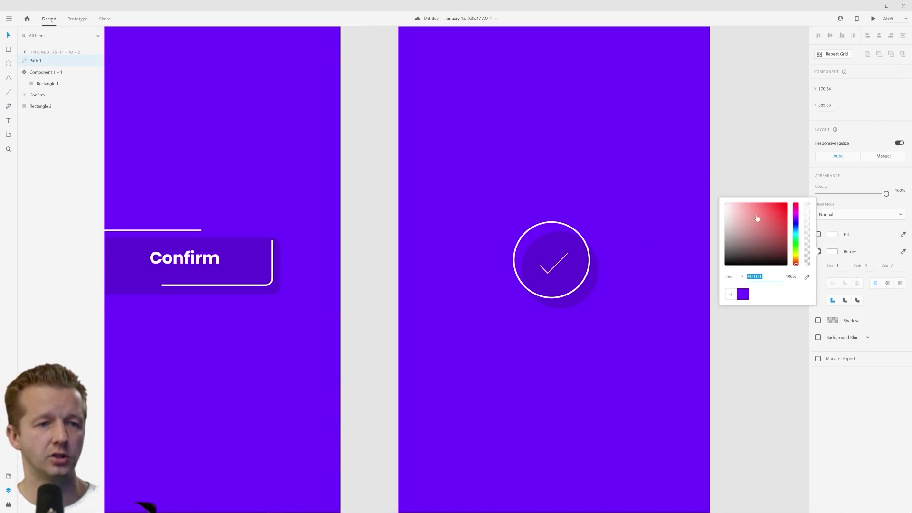
click(841, 266)
text(2)
key(Return)
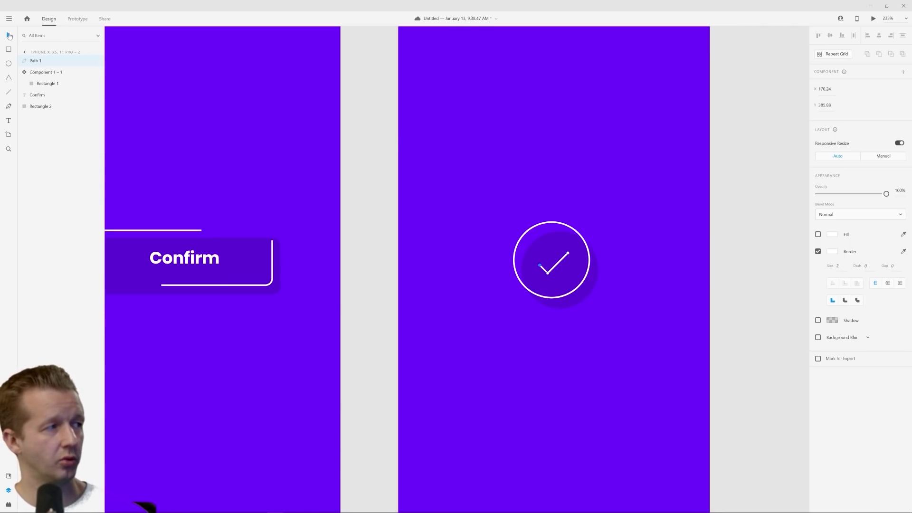
Move the checkmark up to Y 367.14 so it sits vertically centred in the circle
click(9, 35)
click(745, 210)
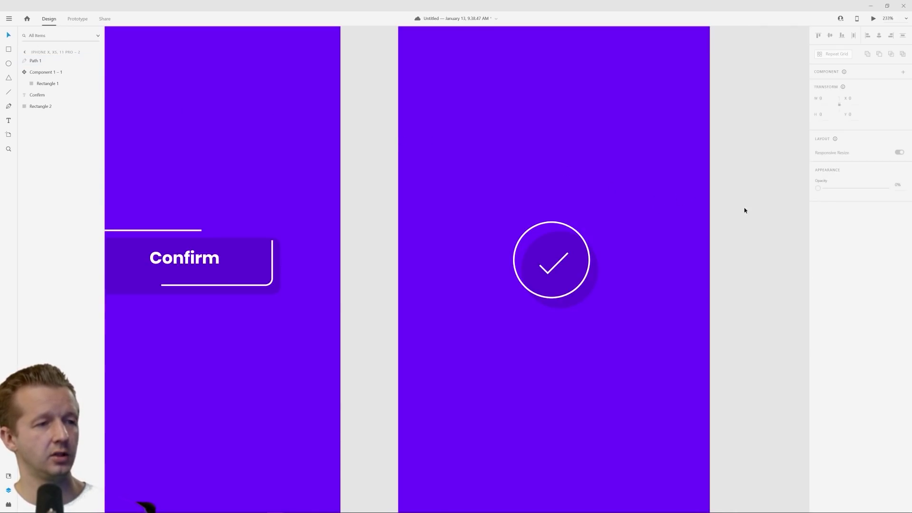
click(554, 261)
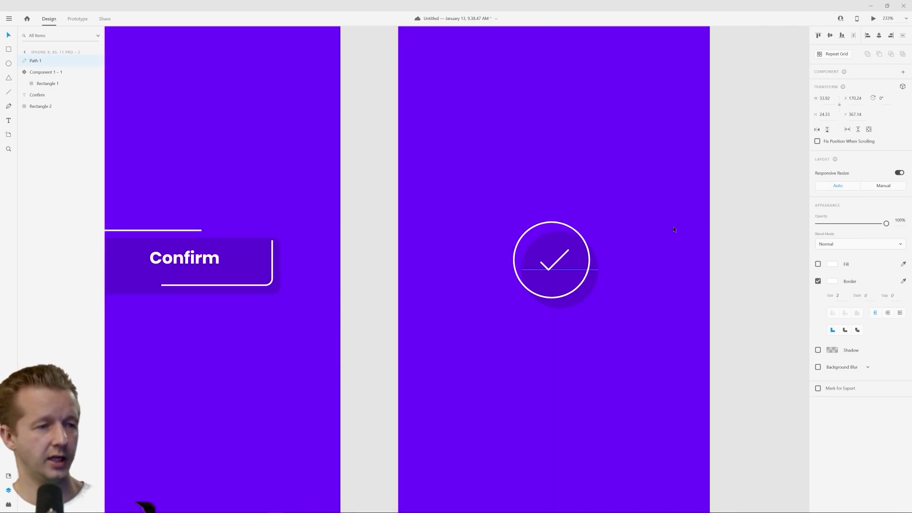
click(739, 236)
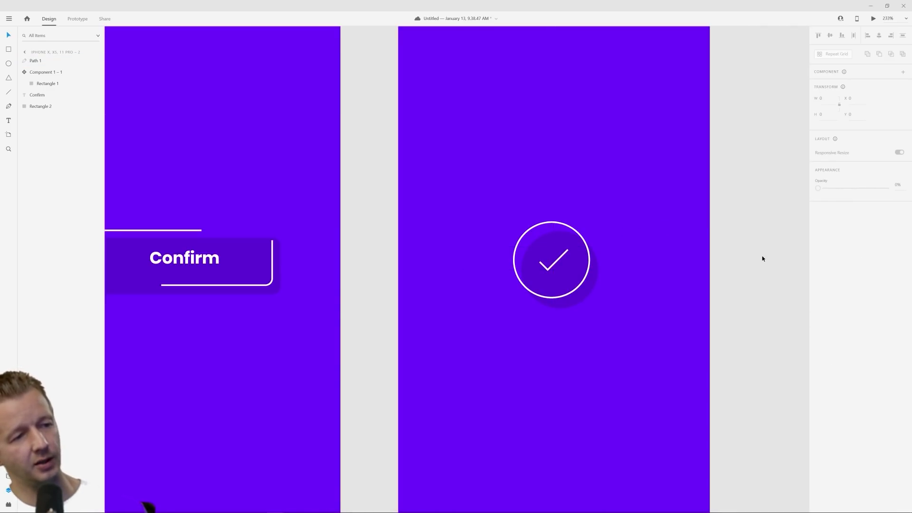
click(588, 295)
key(Delete)
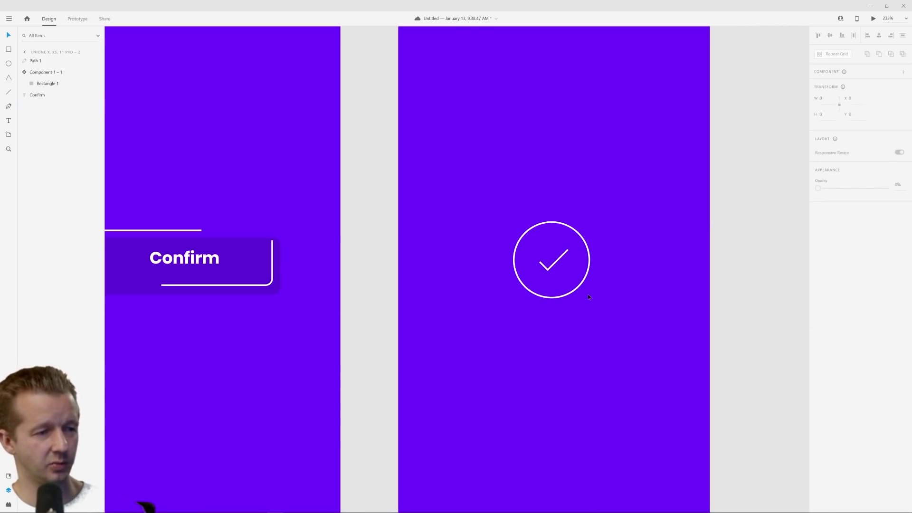
key(ctrl+z)
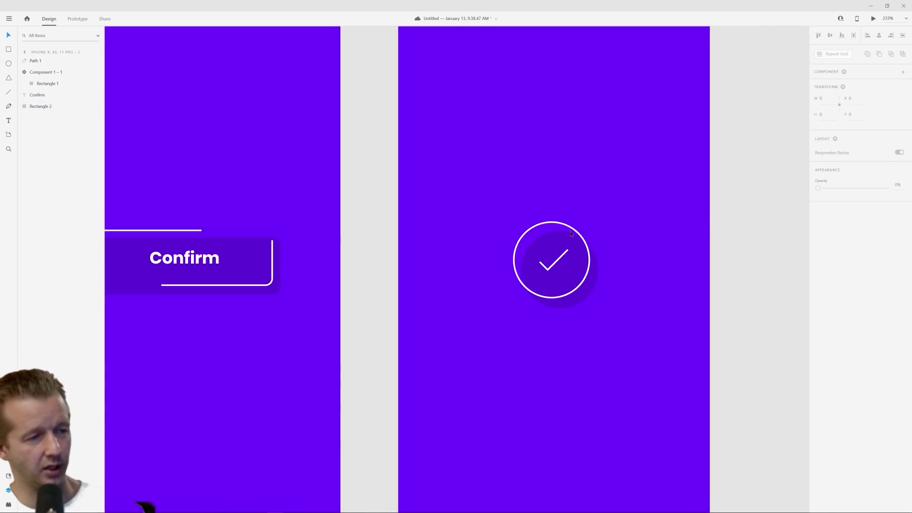
Nudge the checkmark to X 169.24, and hide its stroke with a border gap of 72 and a dash of 0
click(567, 258)
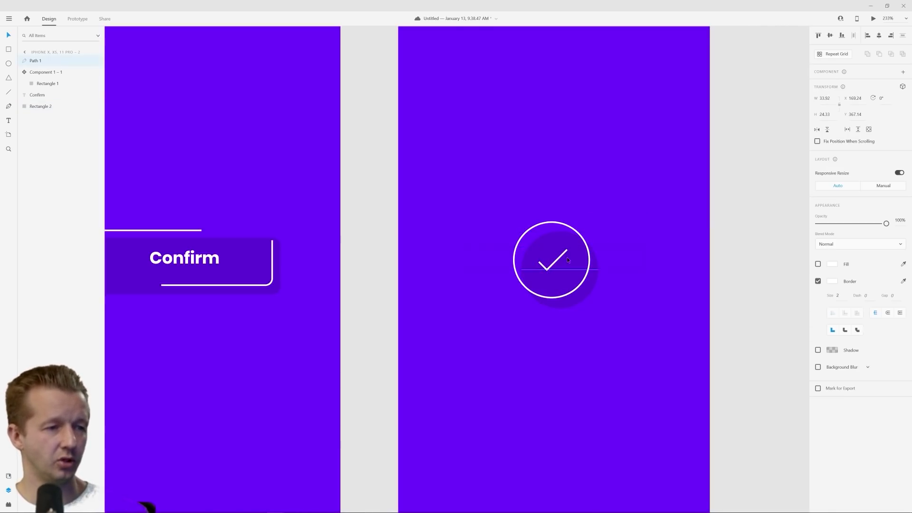
click(631, 196)
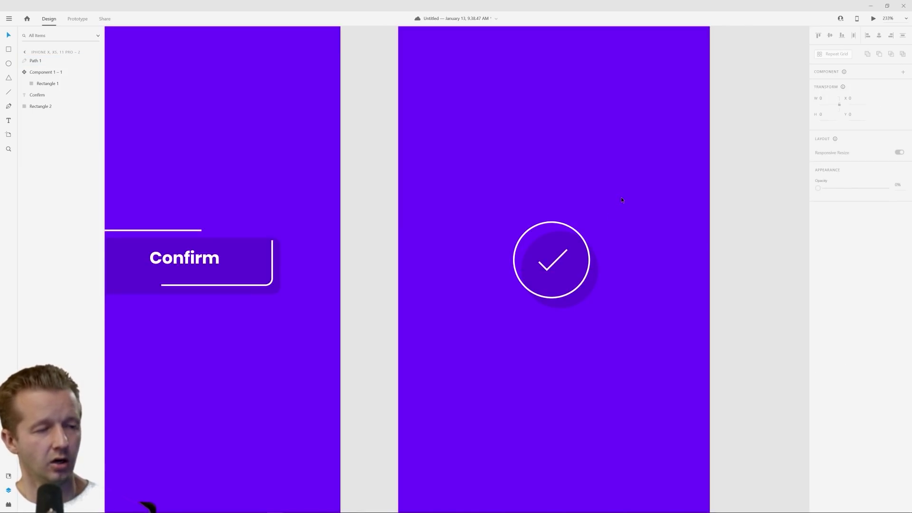
click(564, 257)
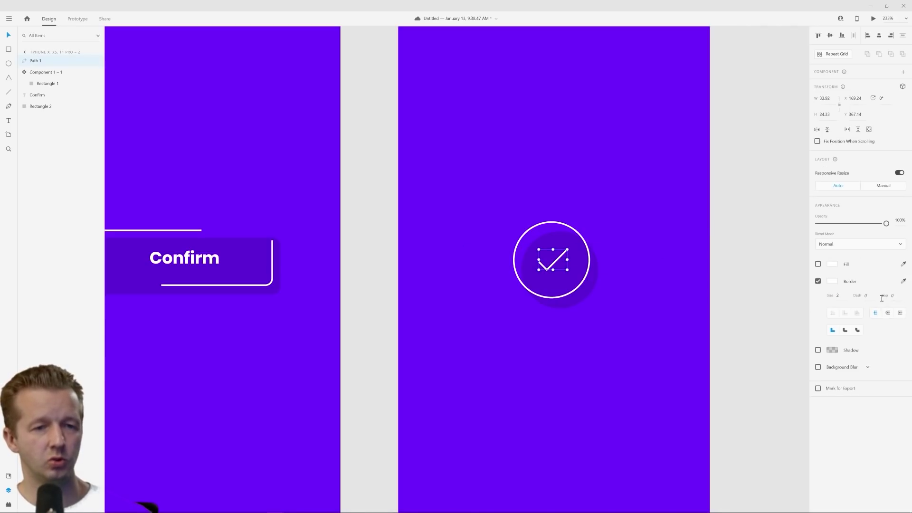
drag(870, 296, 876, 236)
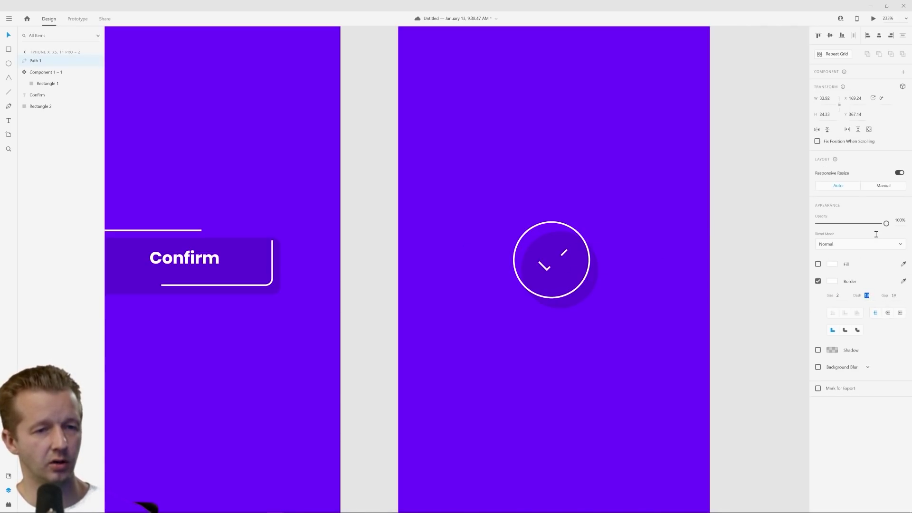
drag(874, 192, 875, 184)
drag(894, 297, 885, 247)
drag(866, 295, 866, 314)
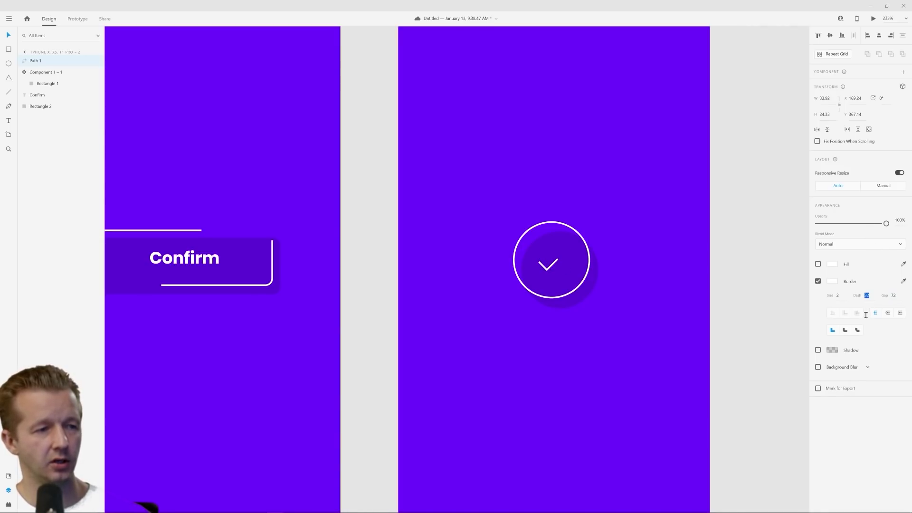
text(0)
key(Return)
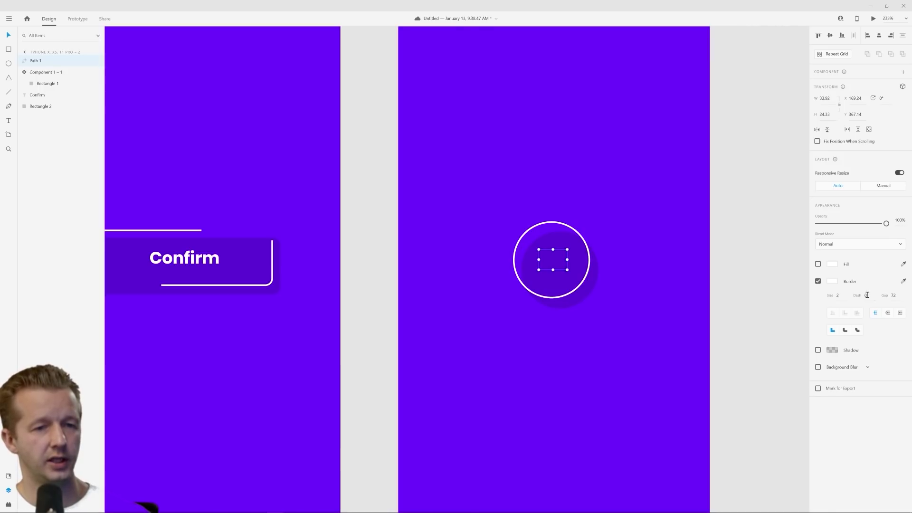
Duplicate the second artboard to create a third one beside it
scroll(554, 140, down, 3)
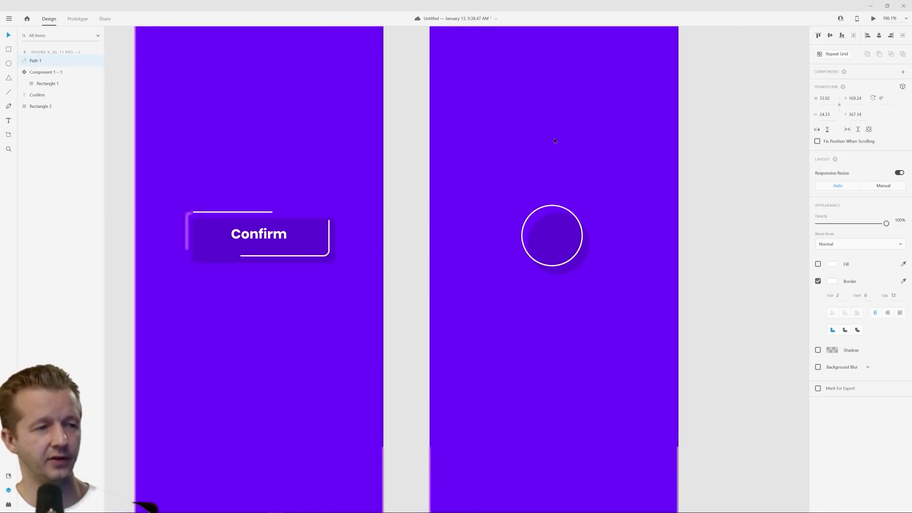
scroll(554, 138, down, 1)
drag(546, 134, 510, 198)
click(451, 87)
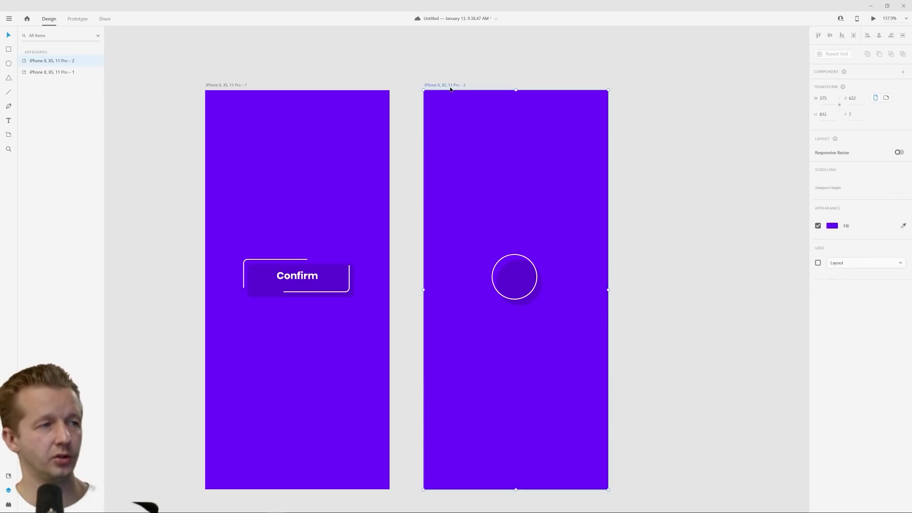
key(ctrl+d)
scroll(450, 90, right, 3)
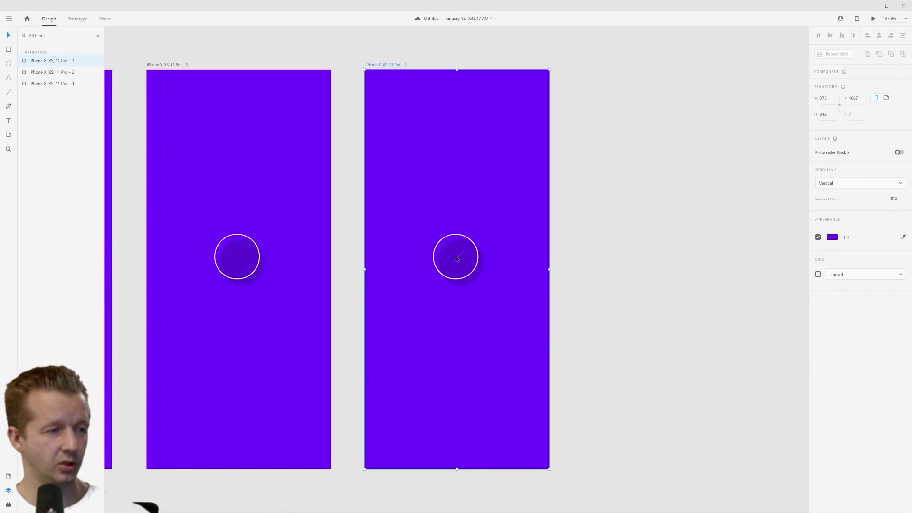
On the third artboard, increase the checkmark's border dash until the whole checkmark is drawn
click(459, 259)
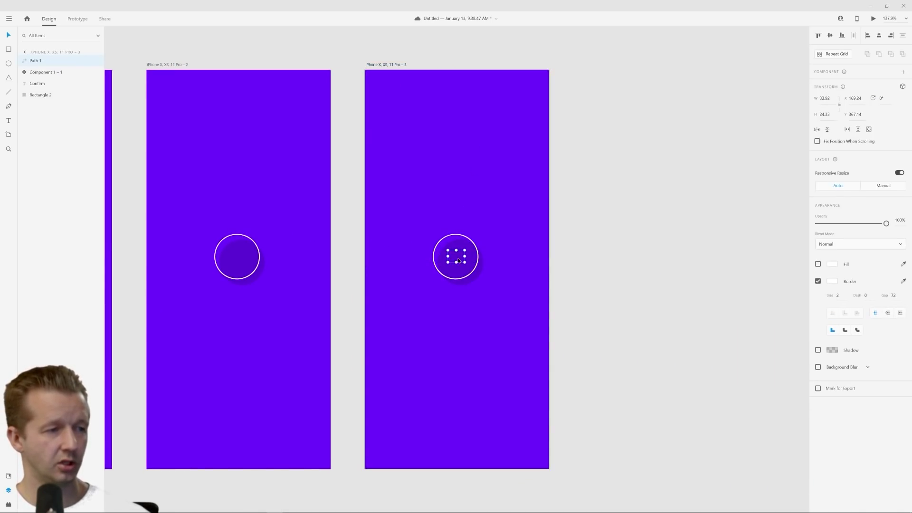
click(866, 295)
text(25)
key(Return)
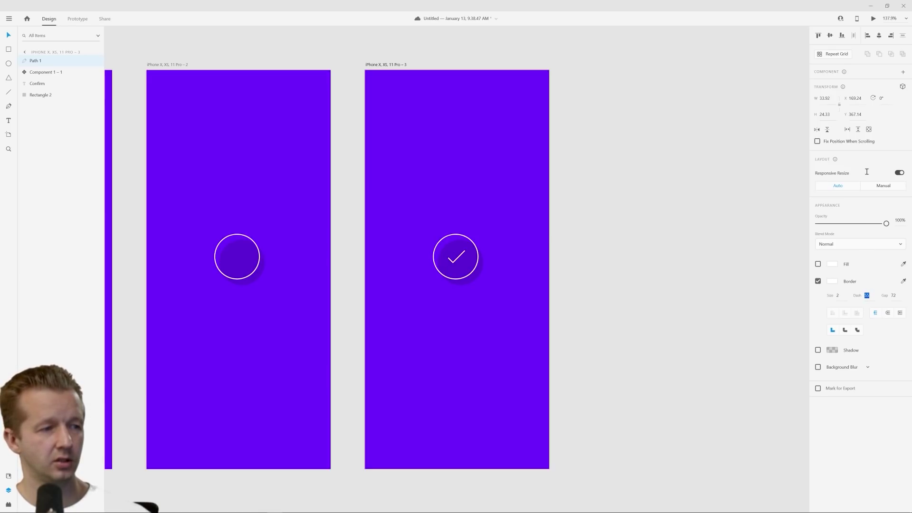
In prototype mode, connect the second artboard to the third with an Auto-Animate interaction
click(534, 179)
drag(534, 179, 711, 150)
click(387, 60)
click(78, 19)
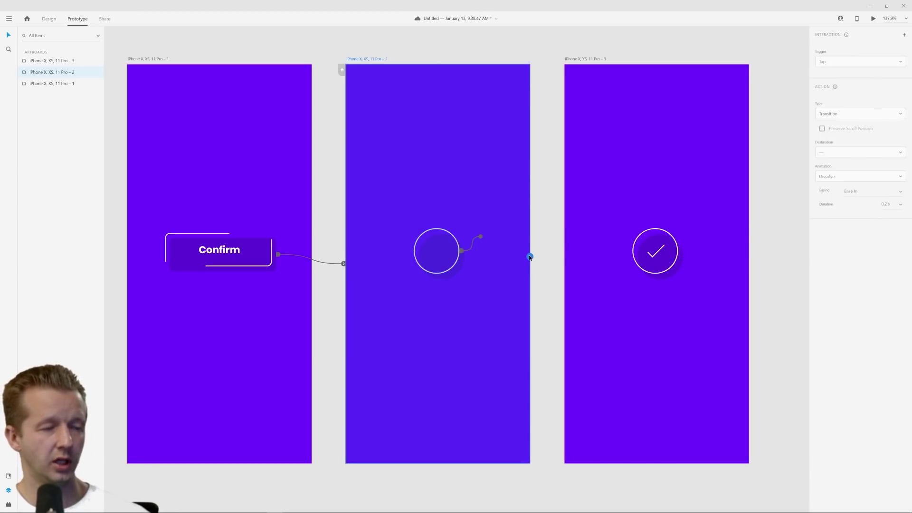
drag(530, 257, 612, 255)
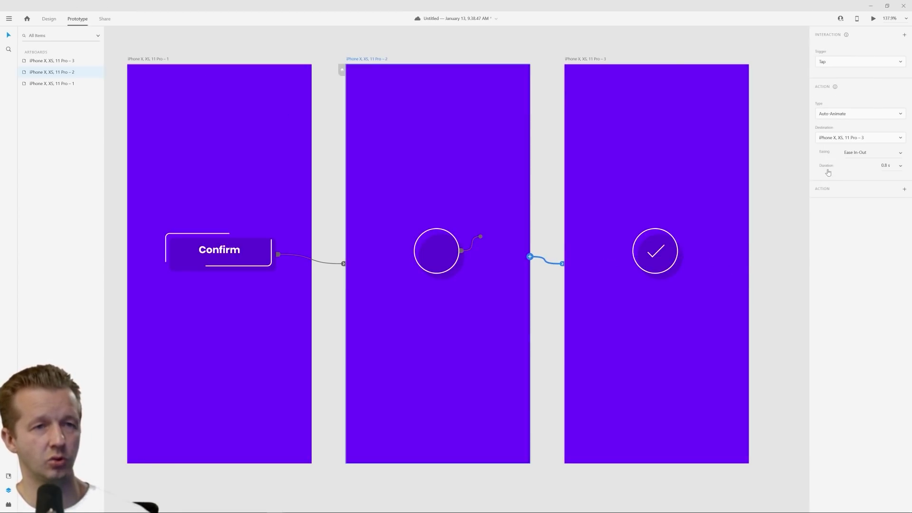
Set the second artboard's interaction to a Time trigger with a 1.5 s duration
click(853, 63)
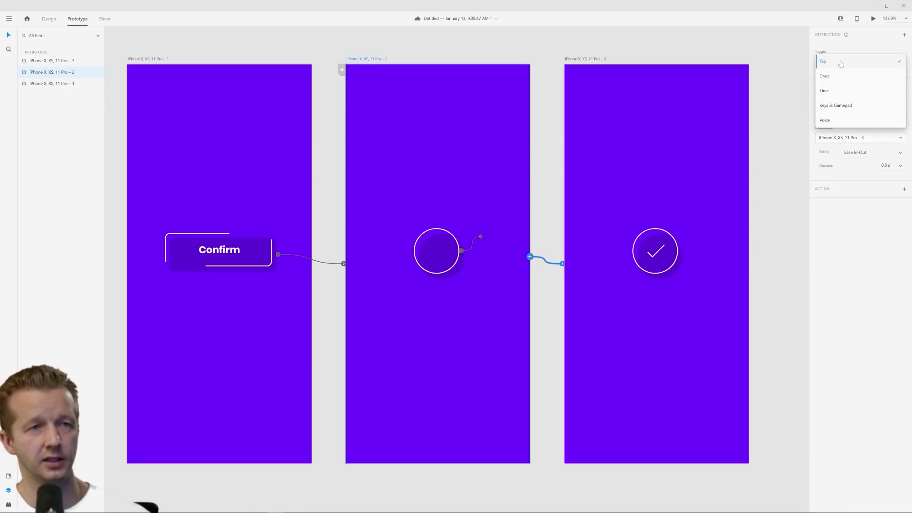
click(839, 91)
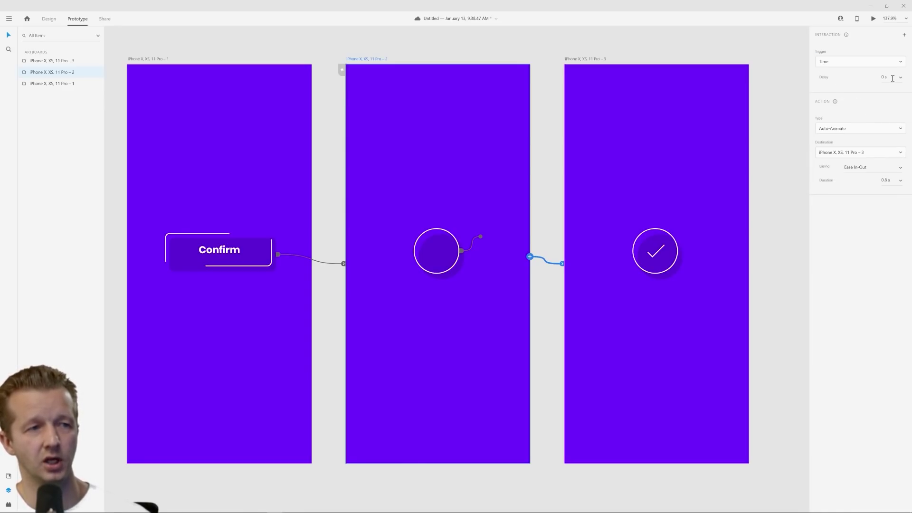
click(886, 180)
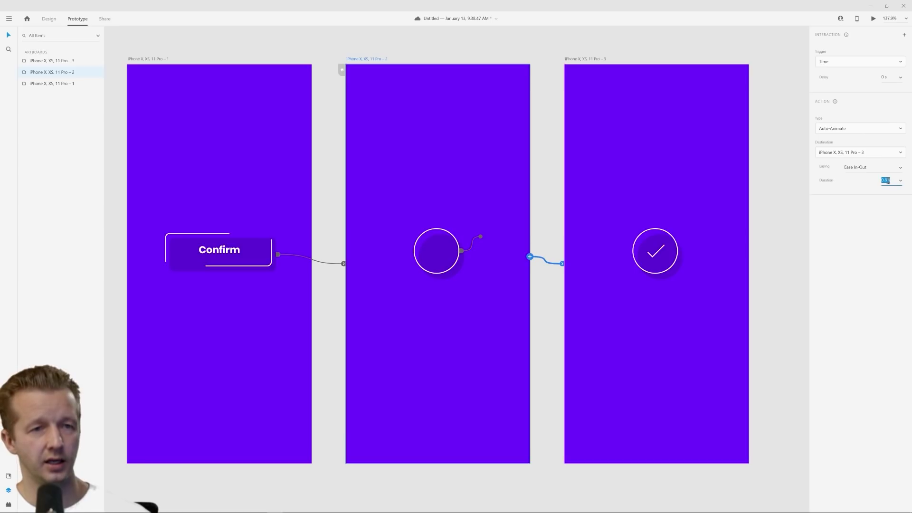
text(1)
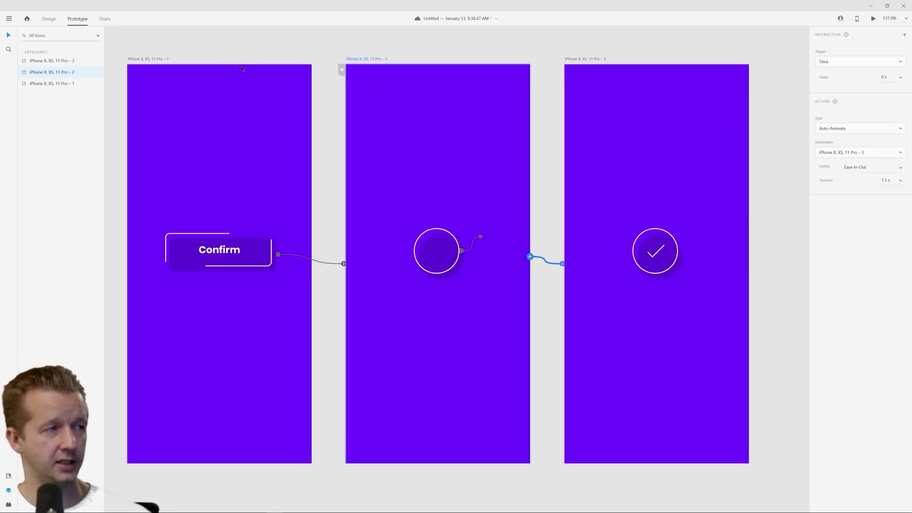
Preview from the first artboard to test the Confirm button's animation through to the checkmark, and close the preview
click(157, 59)
click(872, 19)
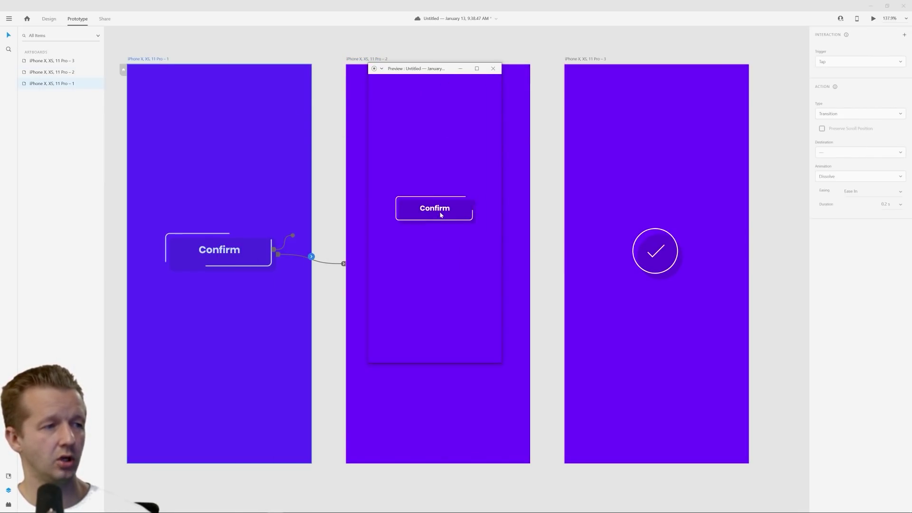
click(436, 213)
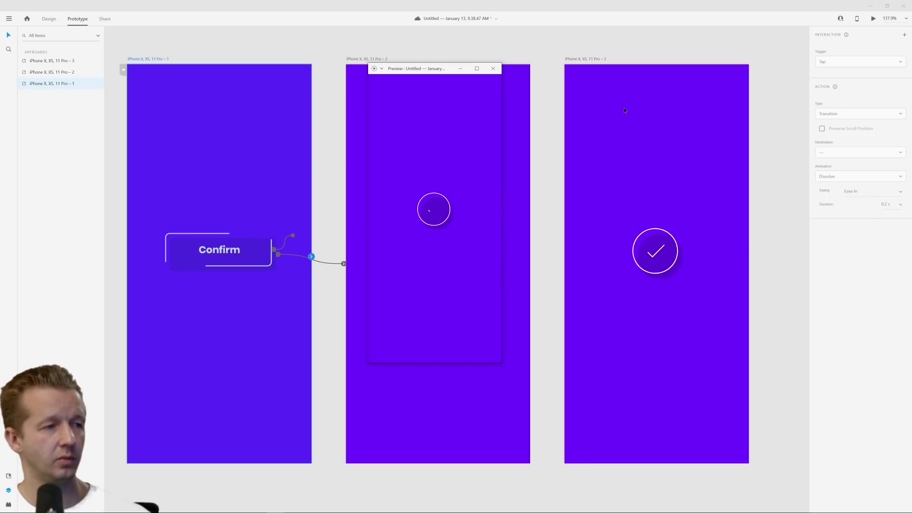
click(493, 70)
Examine the finished checkmark on the third artboard up close
click(674, 149)
drag(695, 146, 540, 134)
click(638, 127)
click(427, 47)
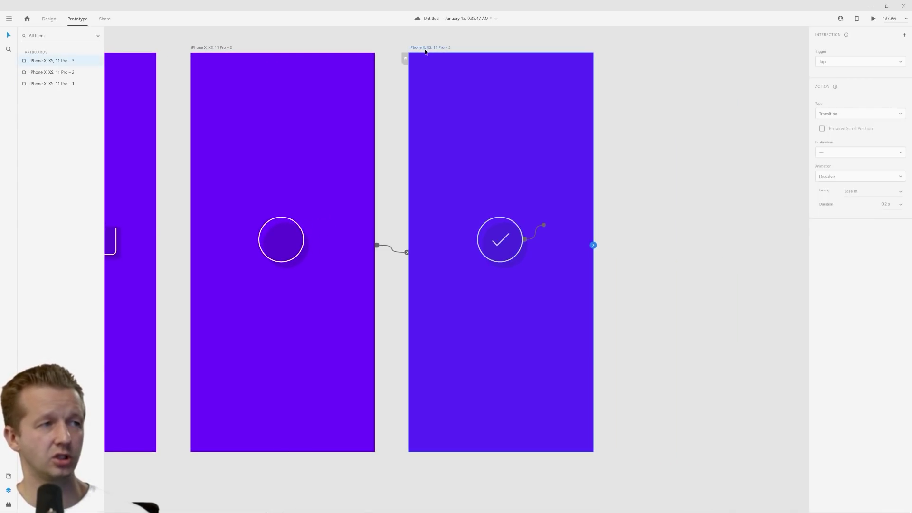
scroll(532, 255, up, 5)
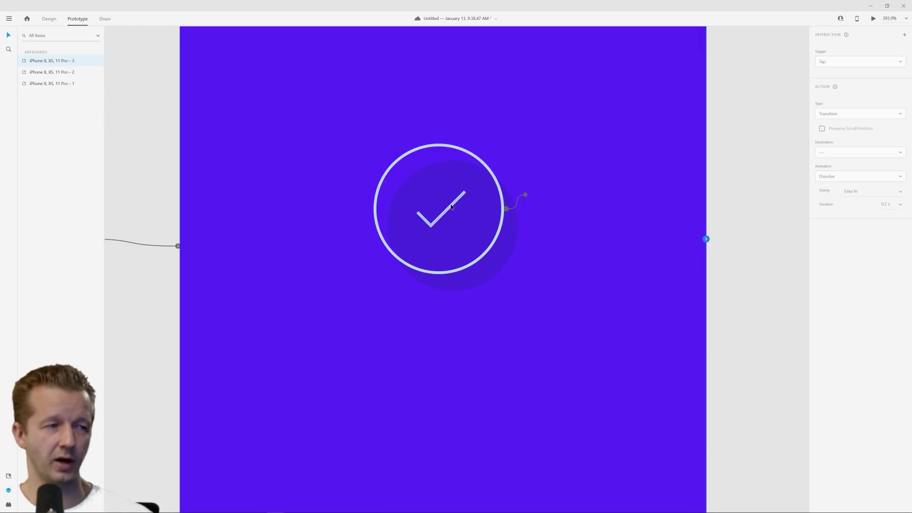
click(451, 207)
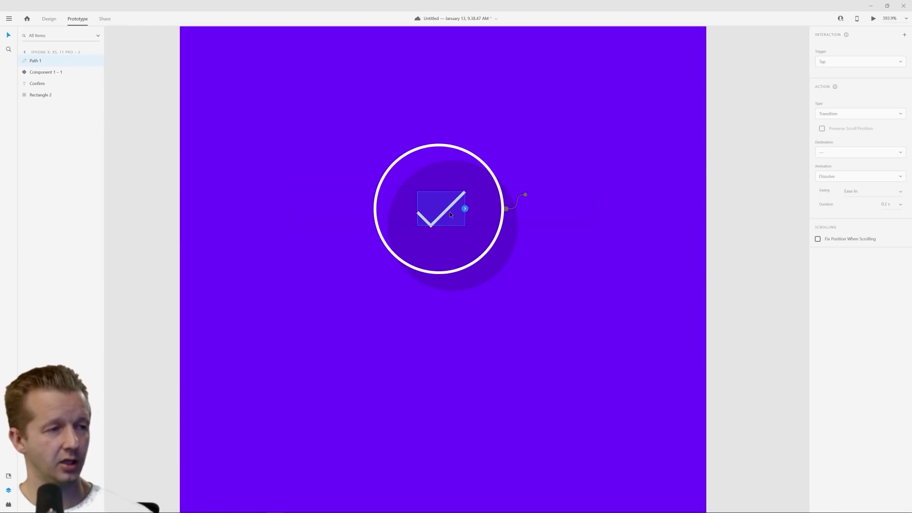
click(728, 115)
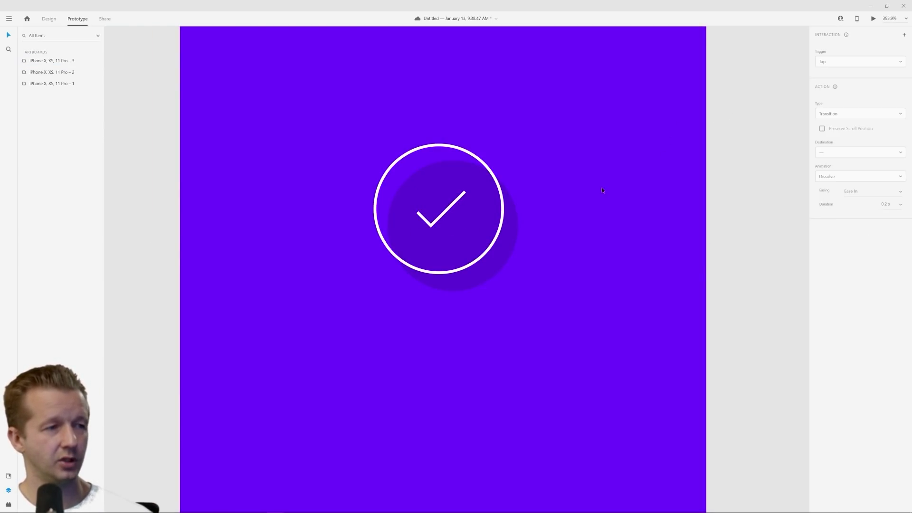
scroll(601, 189, down, 5)
drag(598, 155, 542, 207)
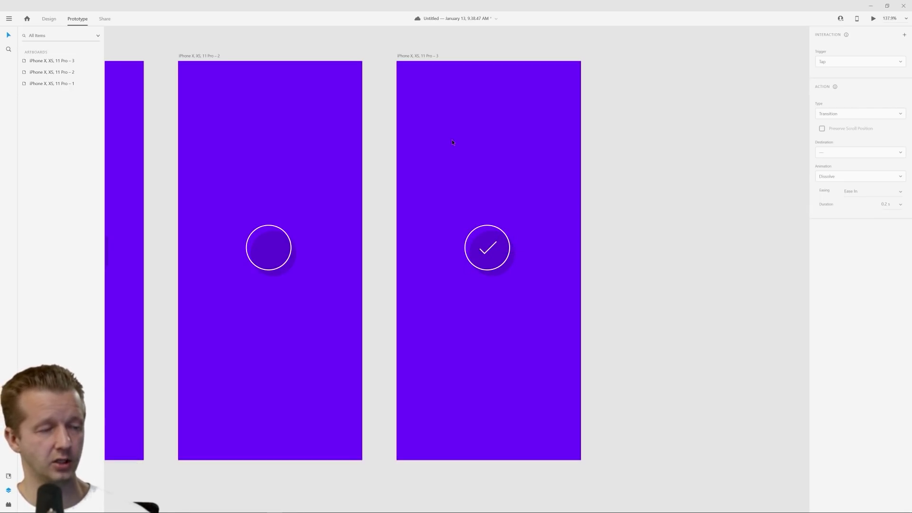
Duplicate the third artboard to create a fourth one, and return to design mode
click(416, 56)
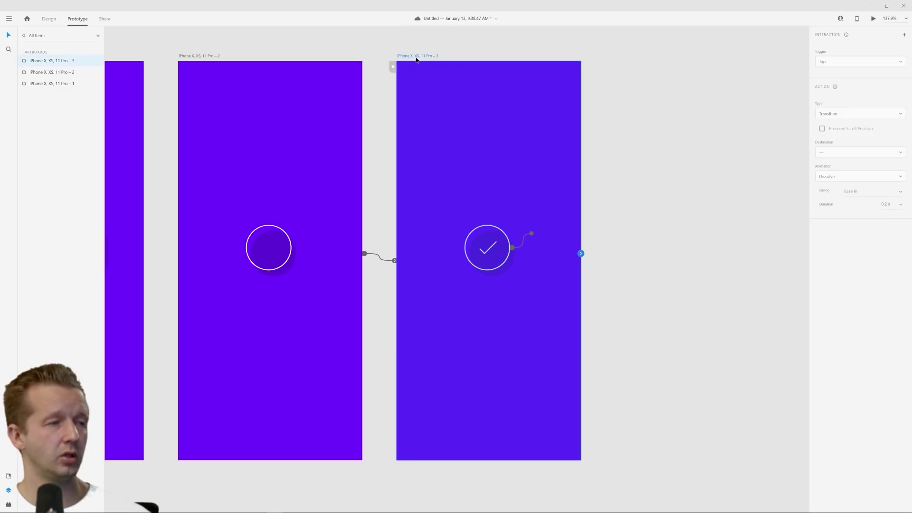
key(ctrl+d)
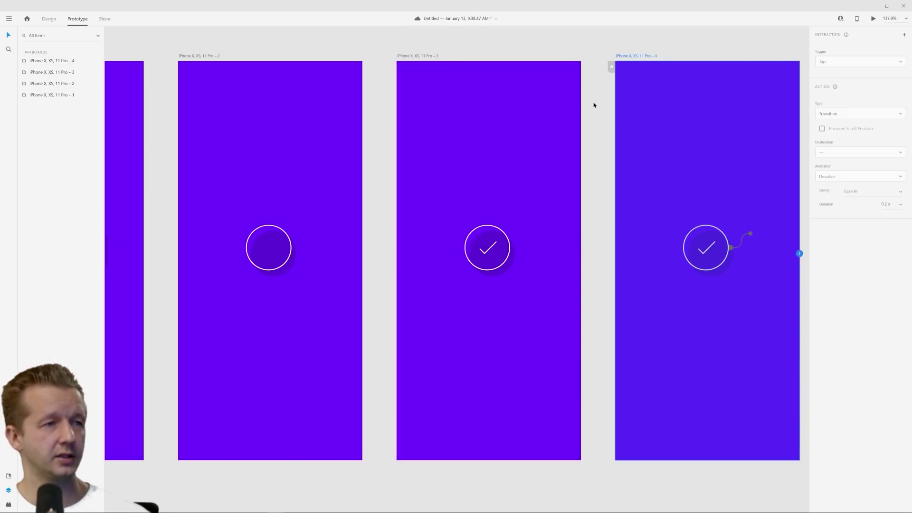
key(ctrl+0)
scroll(708, 206, up, 5)
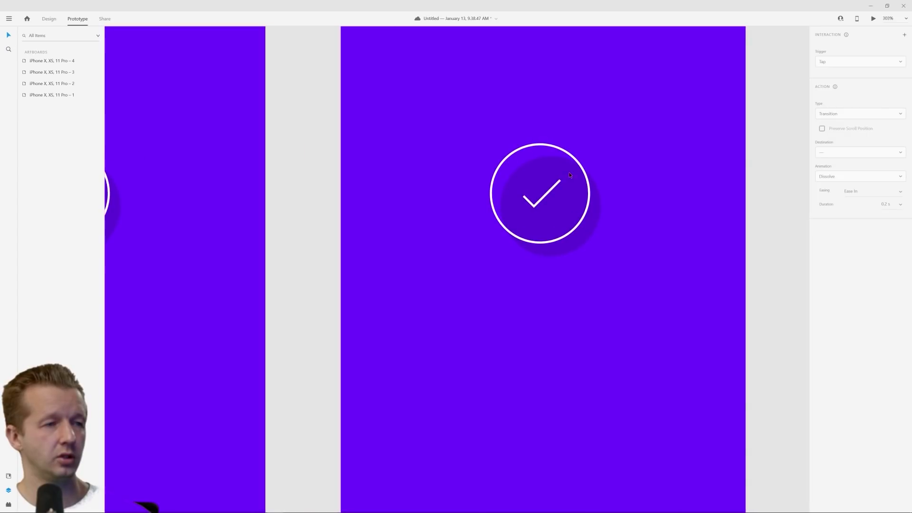
click(48, 19)
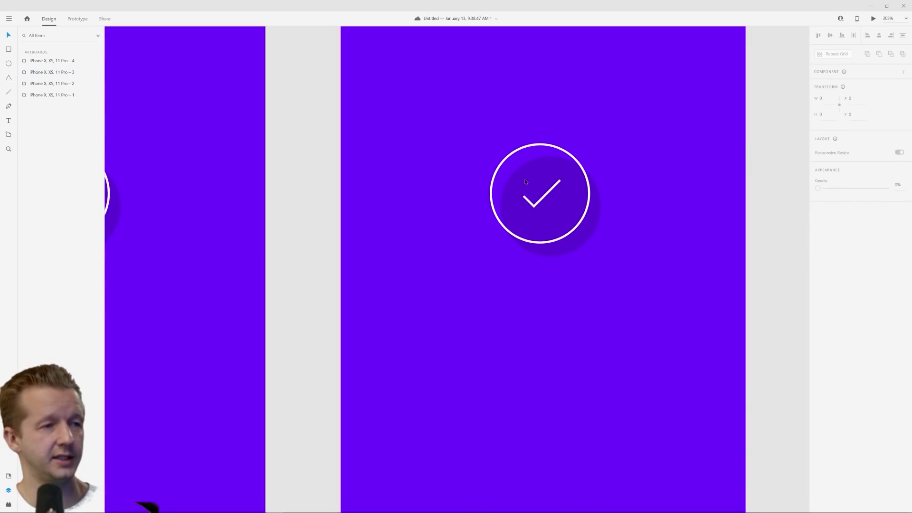
Reshape the fourth artboard's checkmark path into a right-pointing arrow and centre it inside the circle
double_click(553, 188)
drag(560, 182, 538, 210)
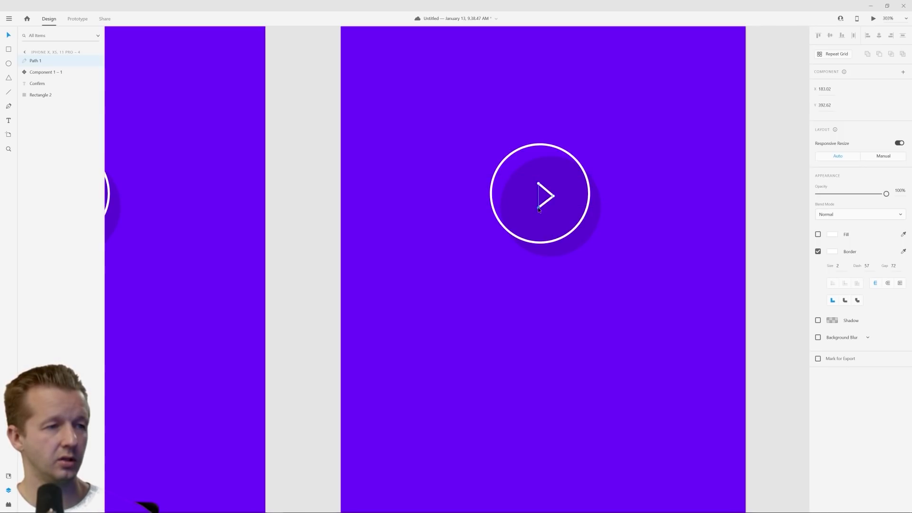
click(655, 141)
drag(550, 195, 545, 194)
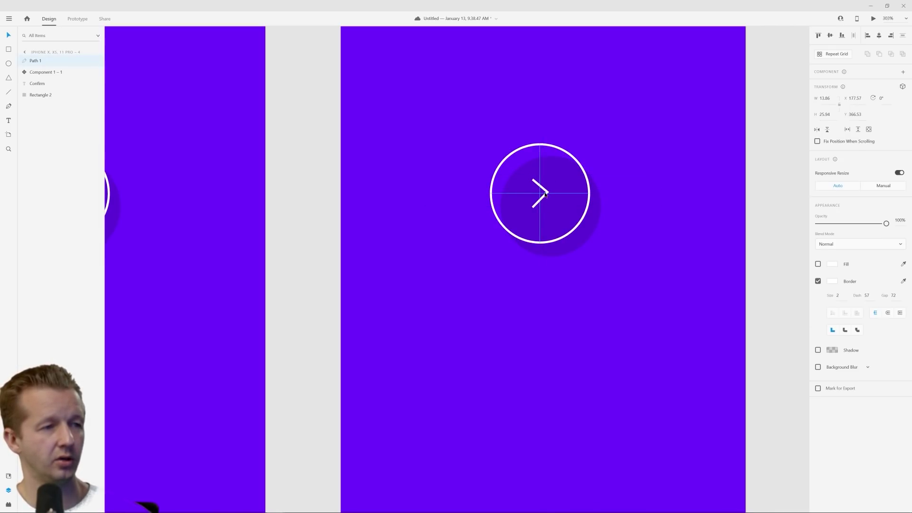
click(663, 150)
Nudge the fourth artboard's arrow slightly to the right within its circle
scroll(477, 303, down, 4)
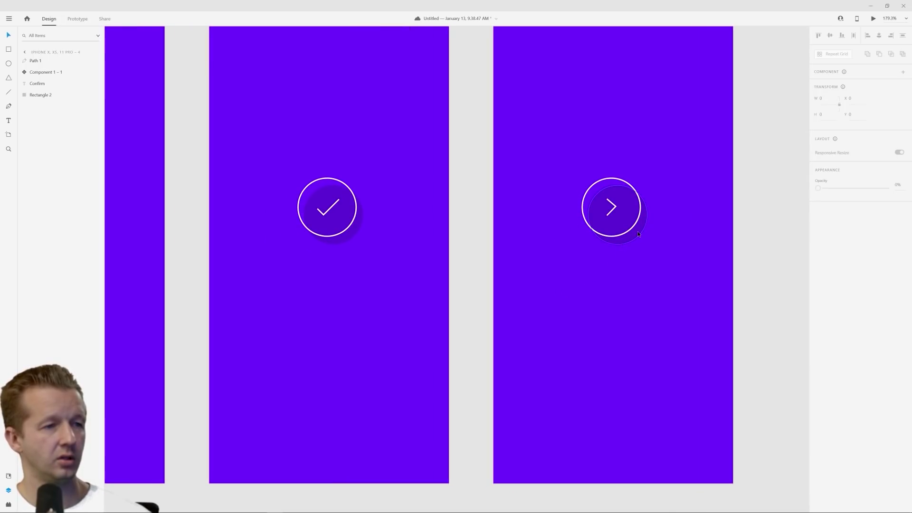
scroll(601, 216, down, 4)
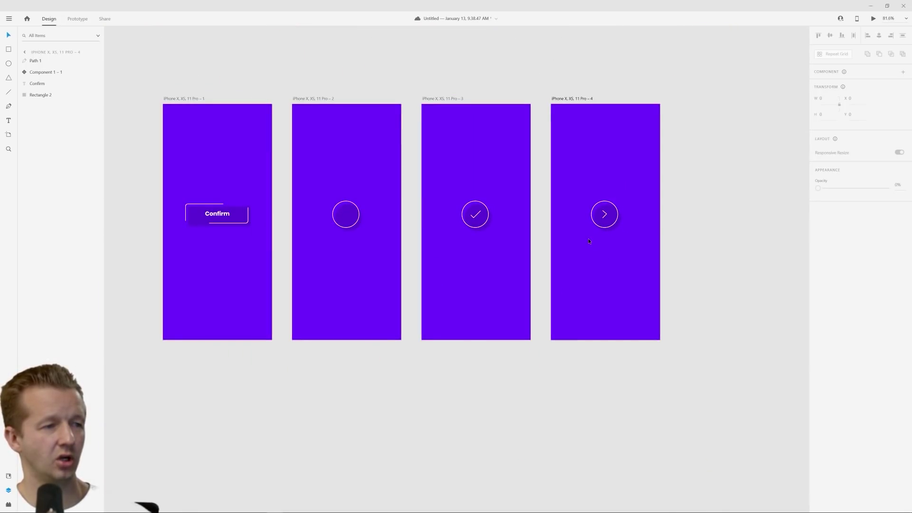
scroll(610, 222, up, 3)
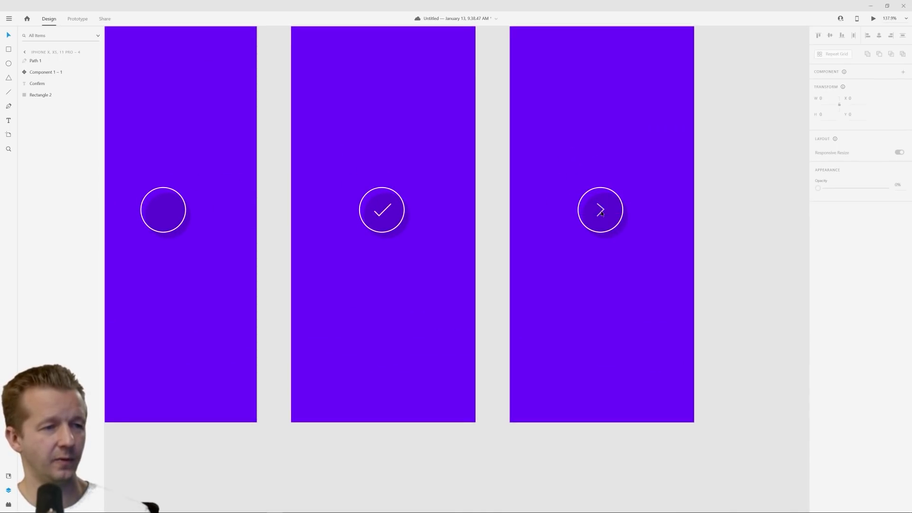
click(601, 211)
key(Right)
click(659, 165)
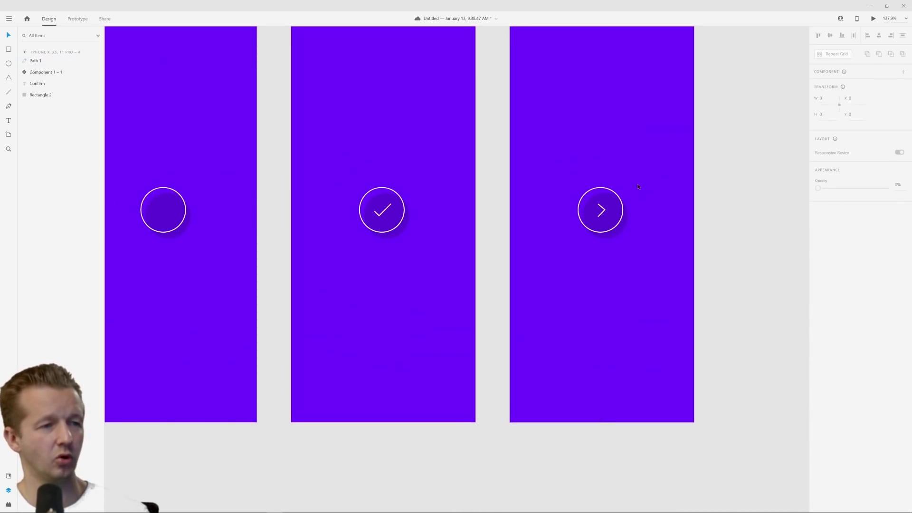
click(602, 212)
click(689, 178)
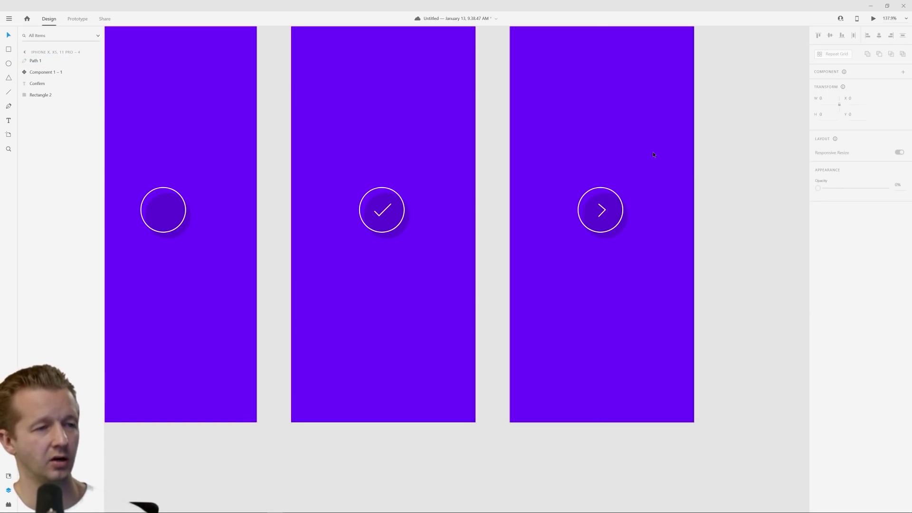
Link the third artboard to the fourth with a timed Auto-Animate interaction and set its delay to 1.2 s
scroll(653, 152, down, 3)
scroll(639, 157, up, 2)
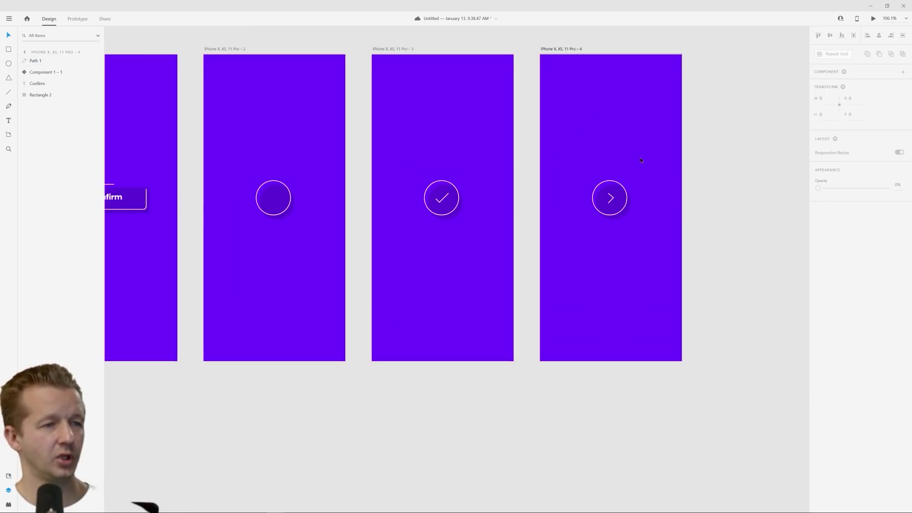
scroll(640, 158, up, 2)
scroll(639, 158, down, 1)
drag(629, 149, 610, 193)
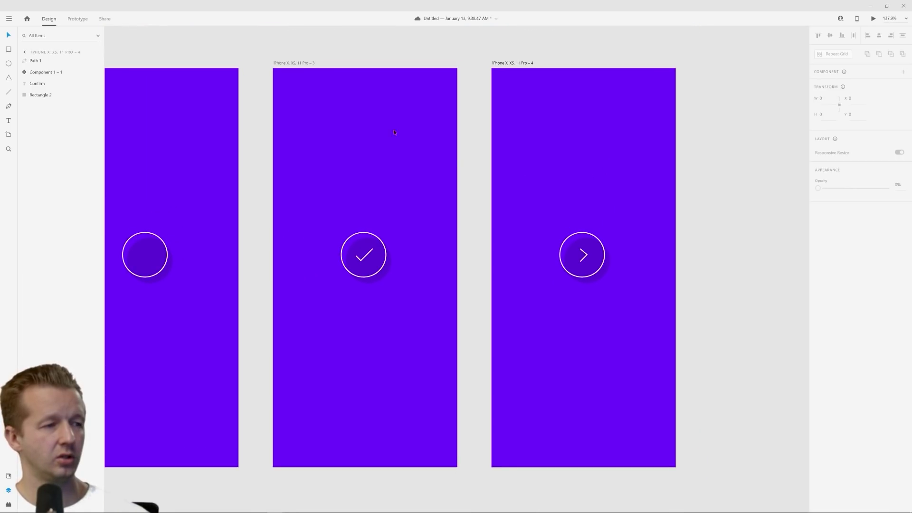
click(282, 63)
click(72, 19)
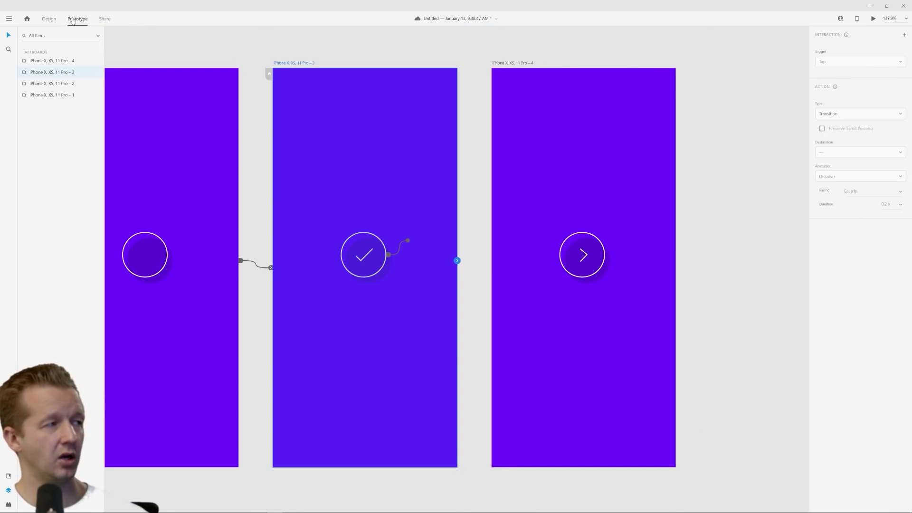
drag(457, 260, 497, 264)
click(888, 79)
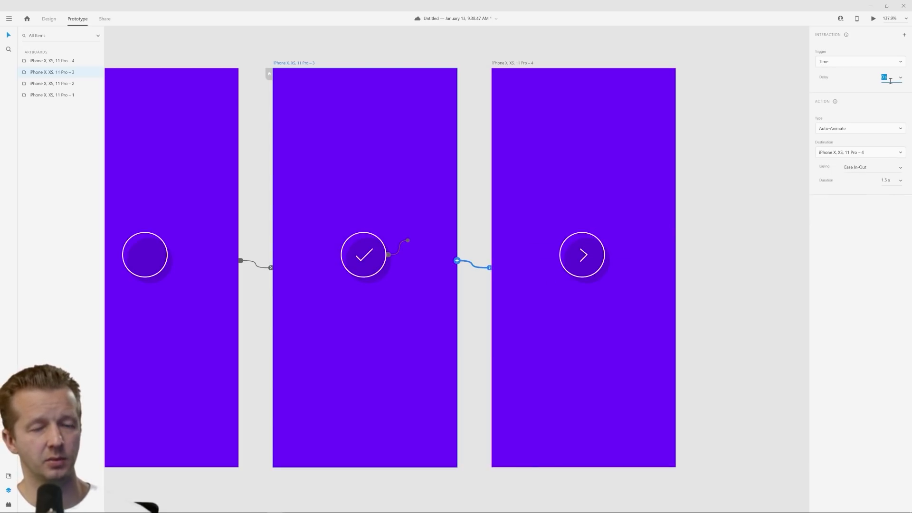
text(1.2)
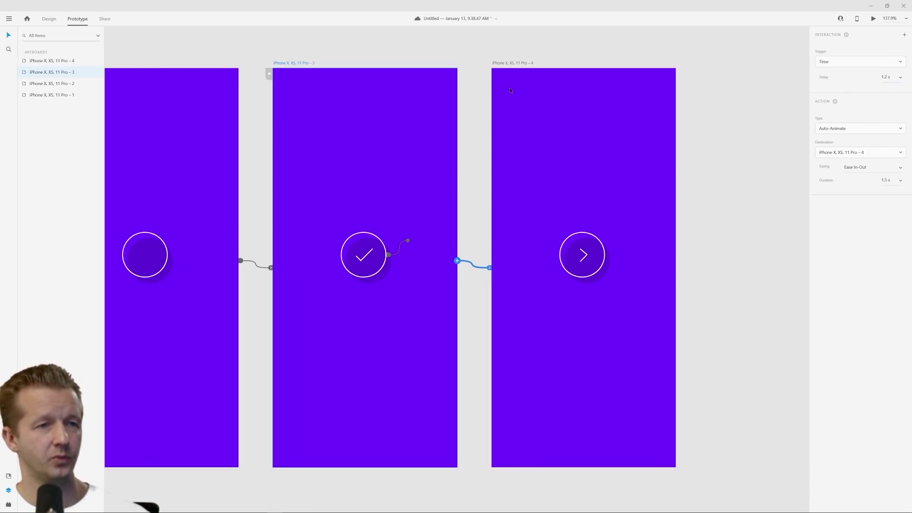
Preview the prototype from the Confirm button through the checkmark-to-arrow transition, and close the preview
click(302, 56)
scroll(303, 56, down, 3)
drag(302, 60, 497, 81)
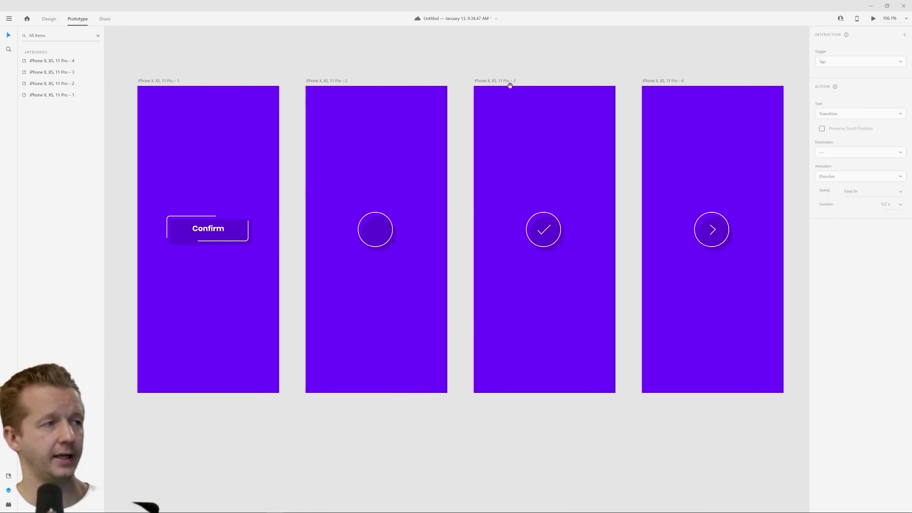
click(877, 22)
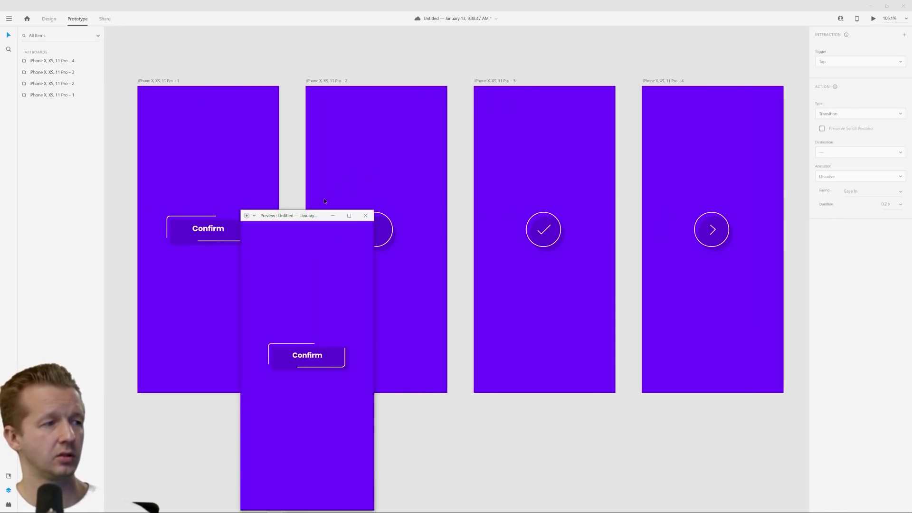
click(464, 206)
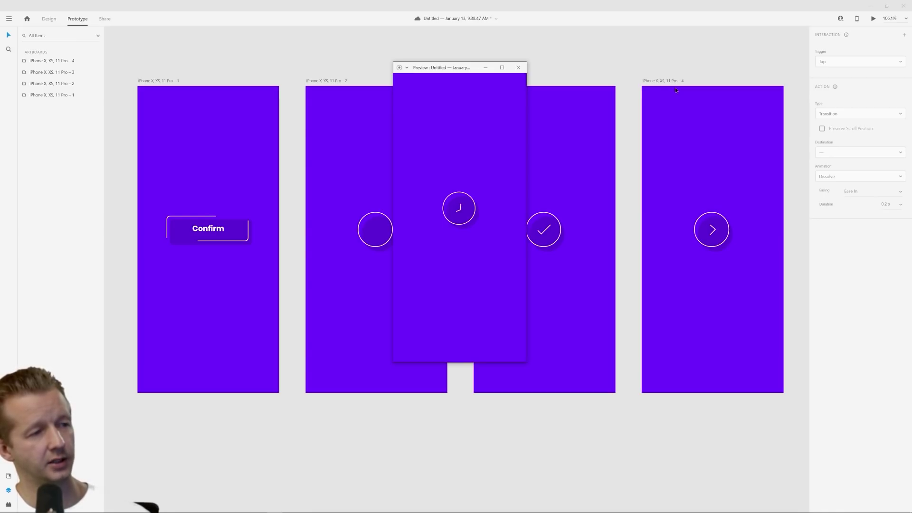
click(518, 68)
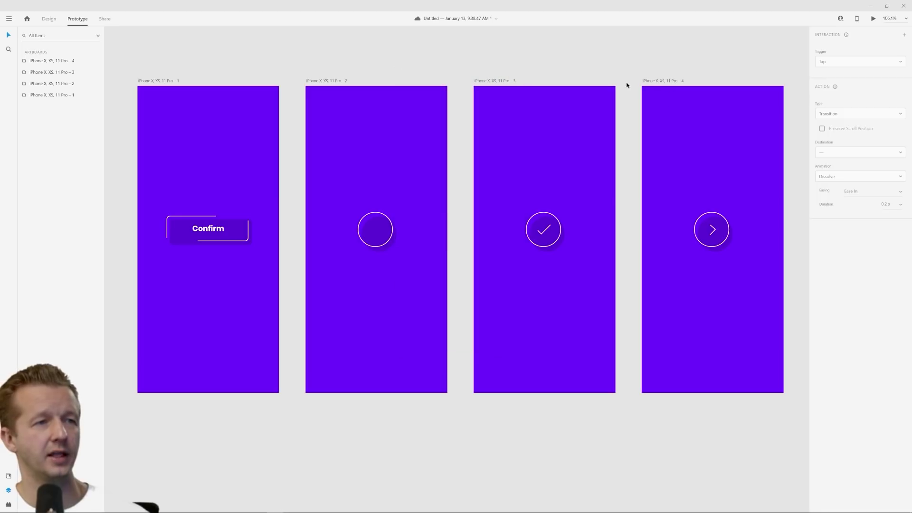
Set the duration of the third artboard's interaction to 0.6 s and deselect the artboard
click(495, 80)
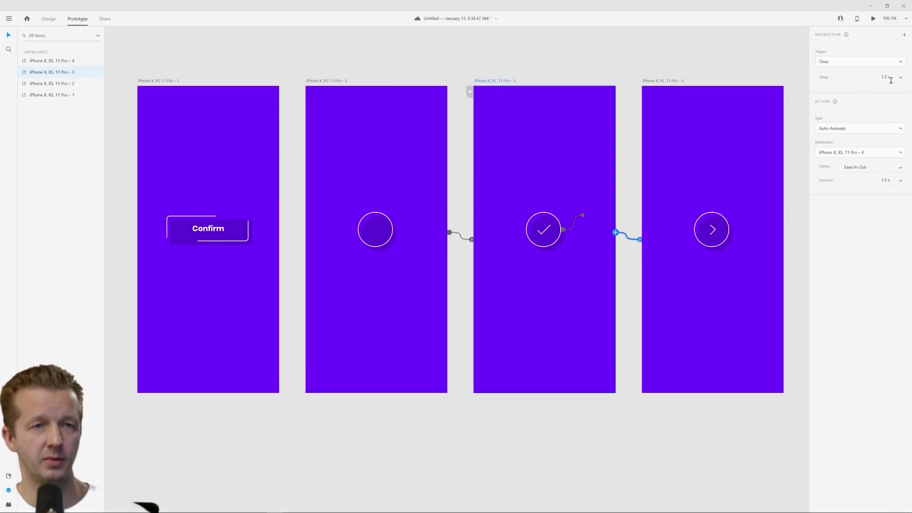
click(892, 183)
key(BackSpace)
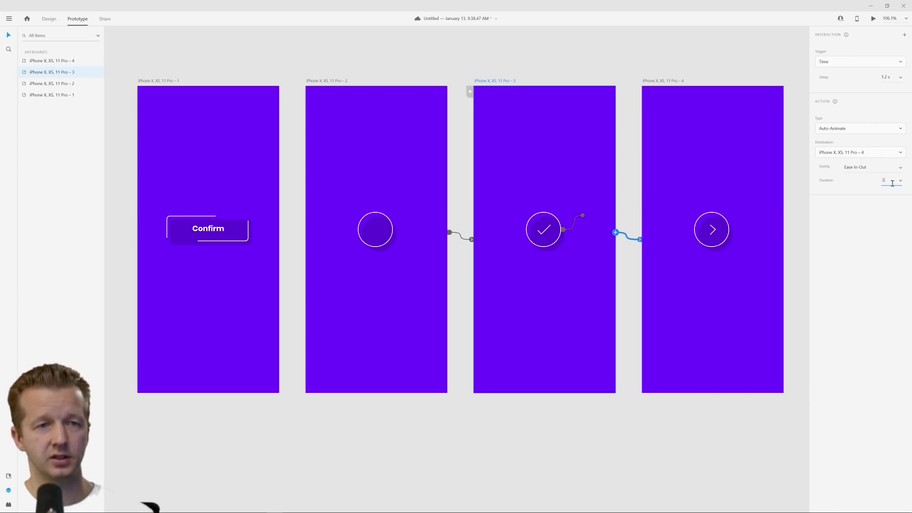
text(.6)
key(Return)
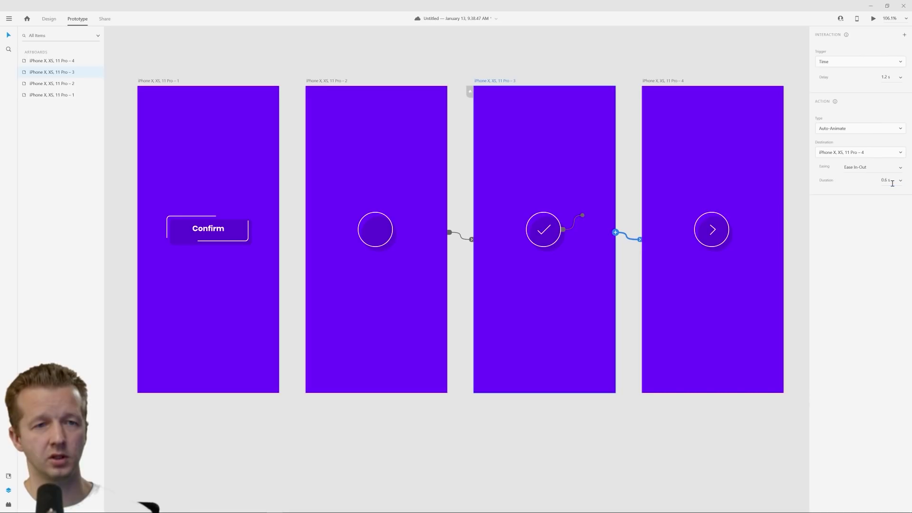
click(532, 64)
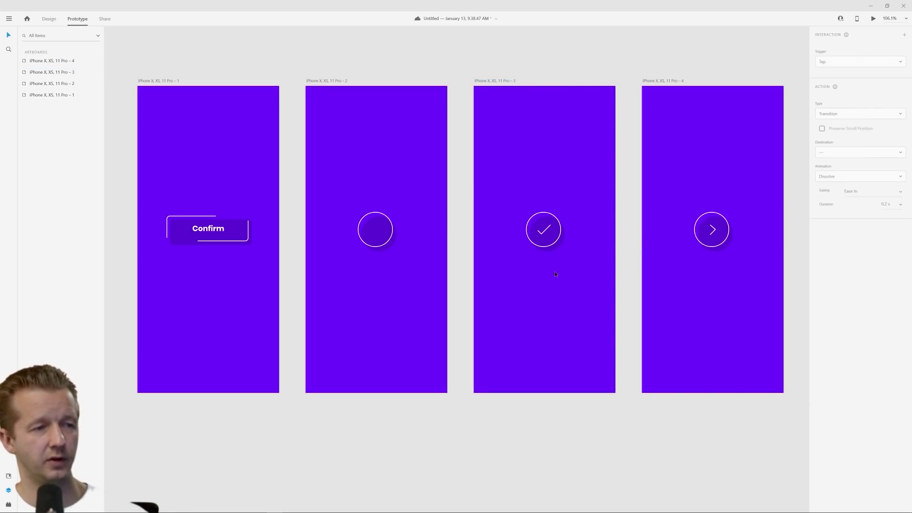
click(727, 271)
click(620, 82)
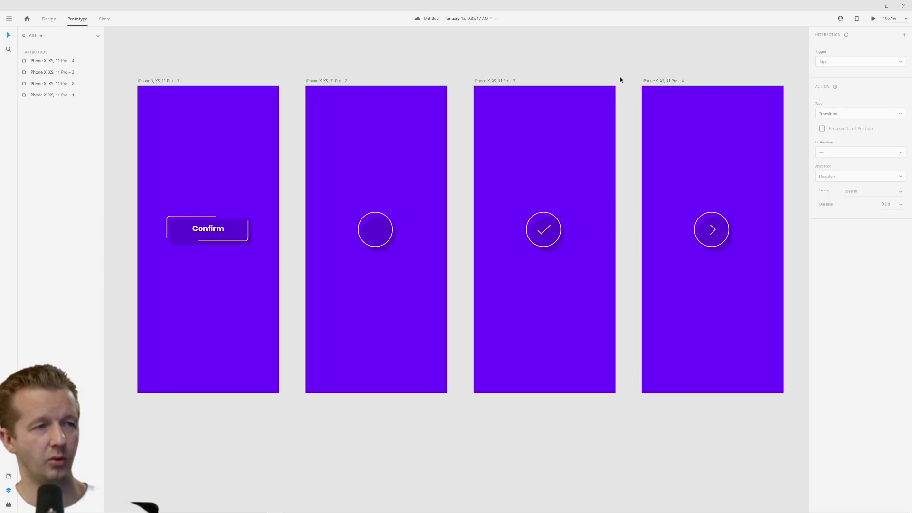
In design mode, add a "Next" text label spanning the third artboard's width below the checkmark circle
click(40, 20)
click(8, 120)
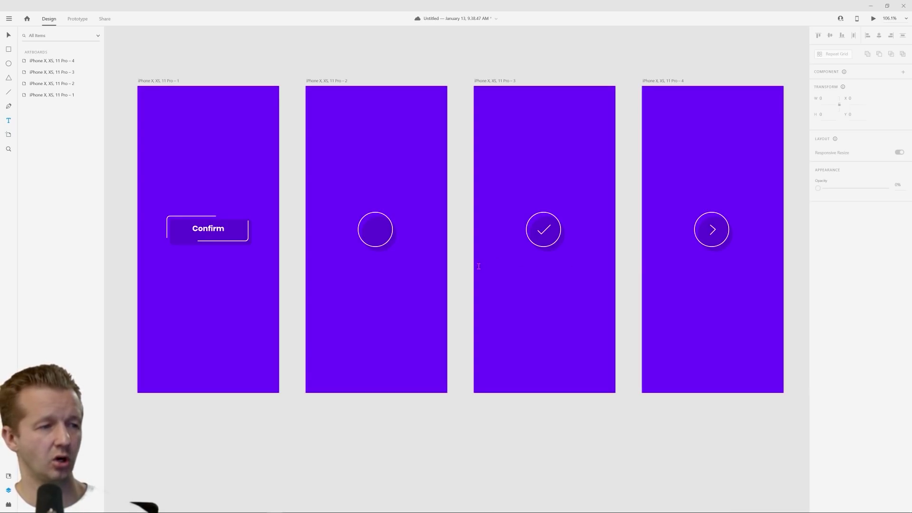
drag(474, 266, 615, 291)
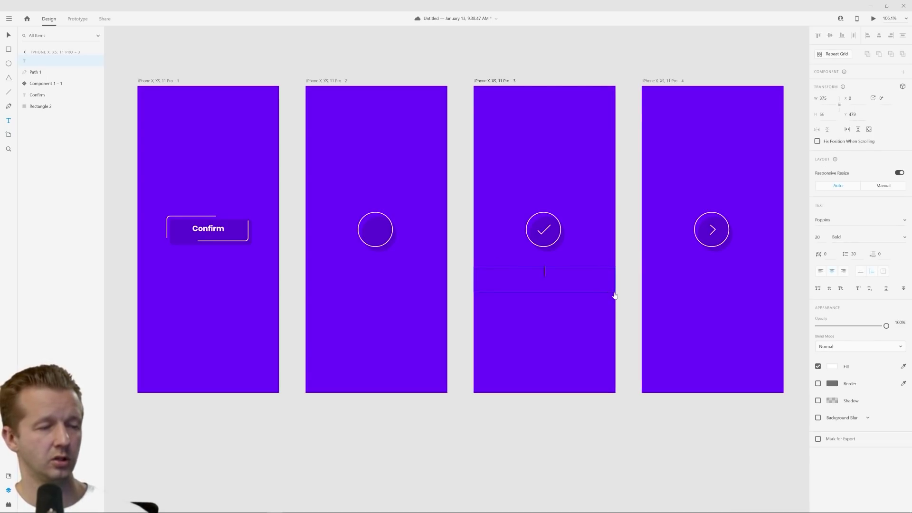
text(Next)
key(Escape)
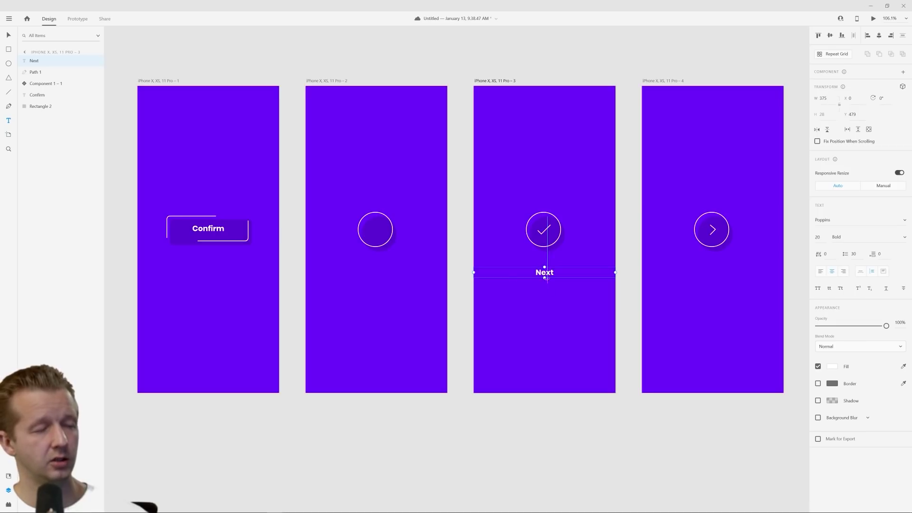
Draw a white, borderless rectangle about 78 wide and 5 high just above the Next label
click(7, 49)
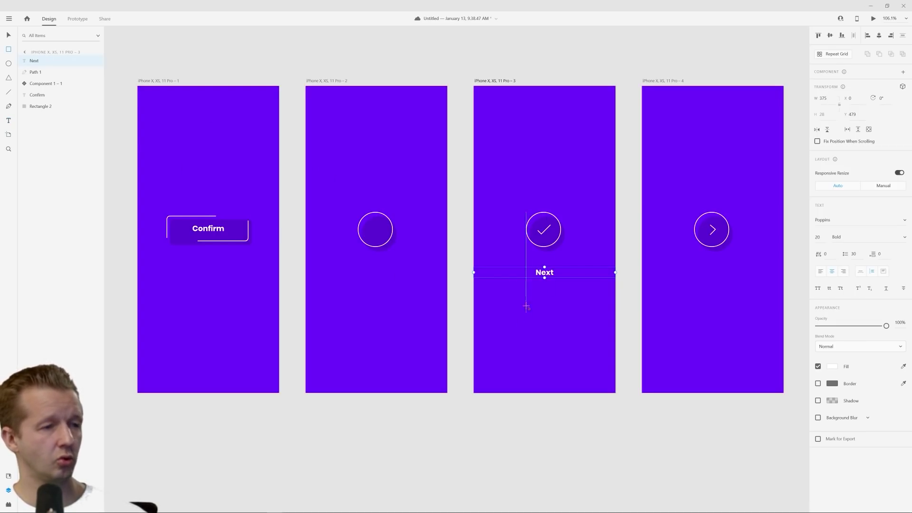
drag(530, 266, 559, 268)
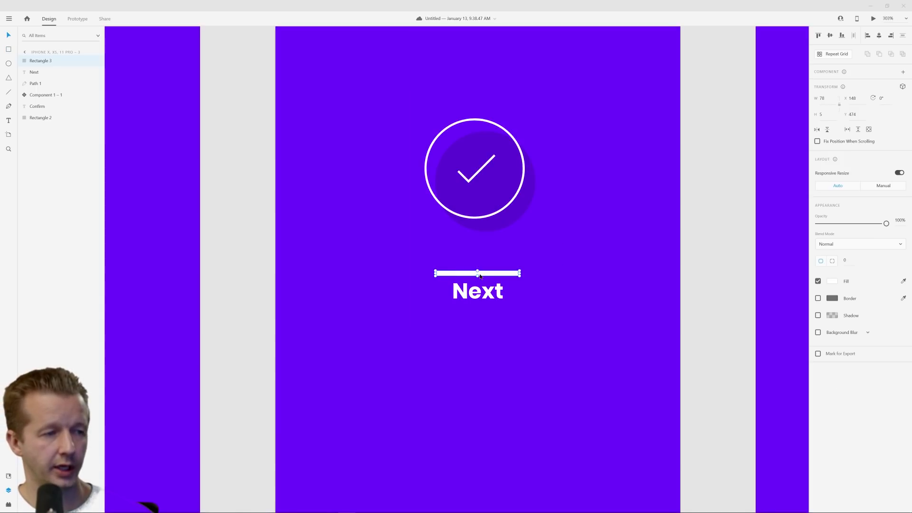
drag(478, 275, 477, 310)
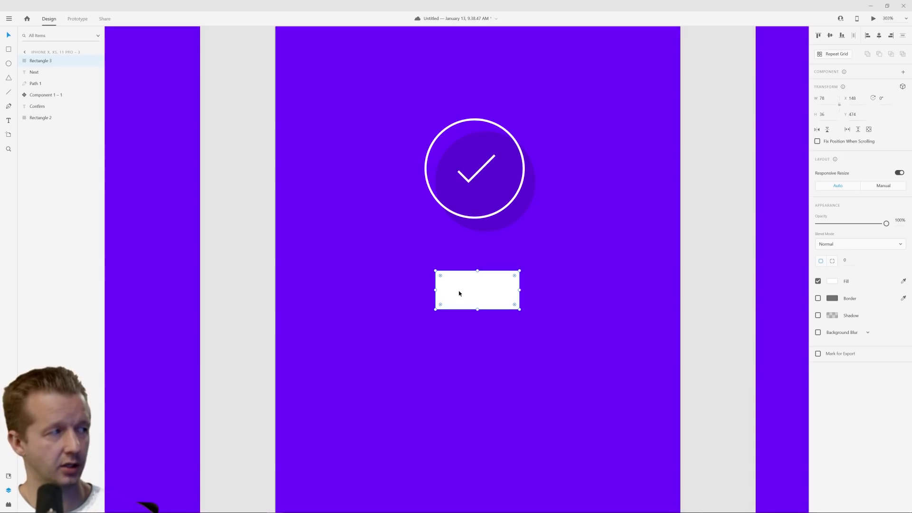
key(ctrl+z)
shift+click(476, 292)
right_click(492, 294)
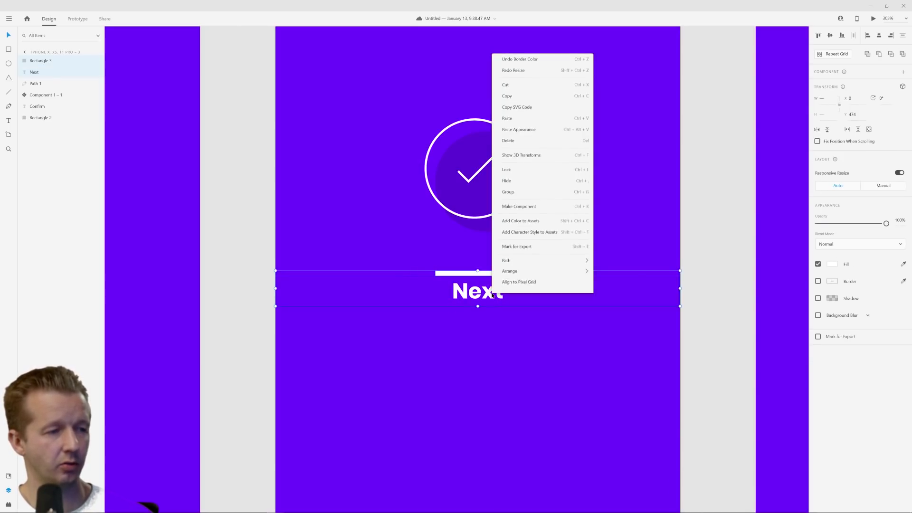
click(483, 342)
Extend the rectangle to a height of about 44 over the Next label and mask the label with it
click(486, 272)
drag(477, 275, 477, 317)
shift+click(34, 72)
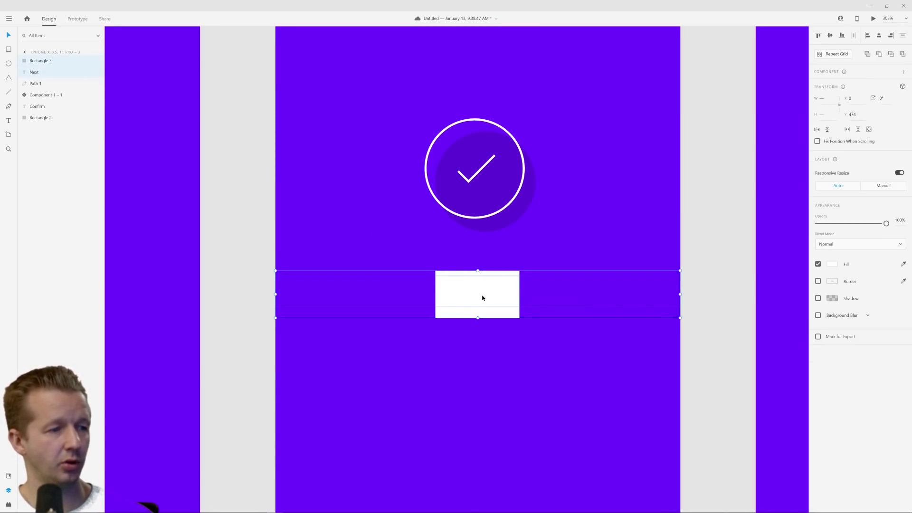
right_click(492, 300)
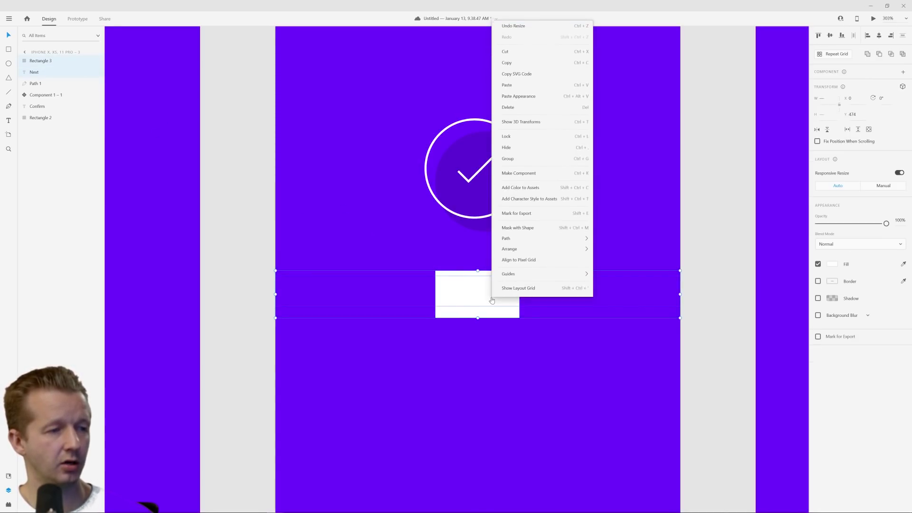
click(519, 220)
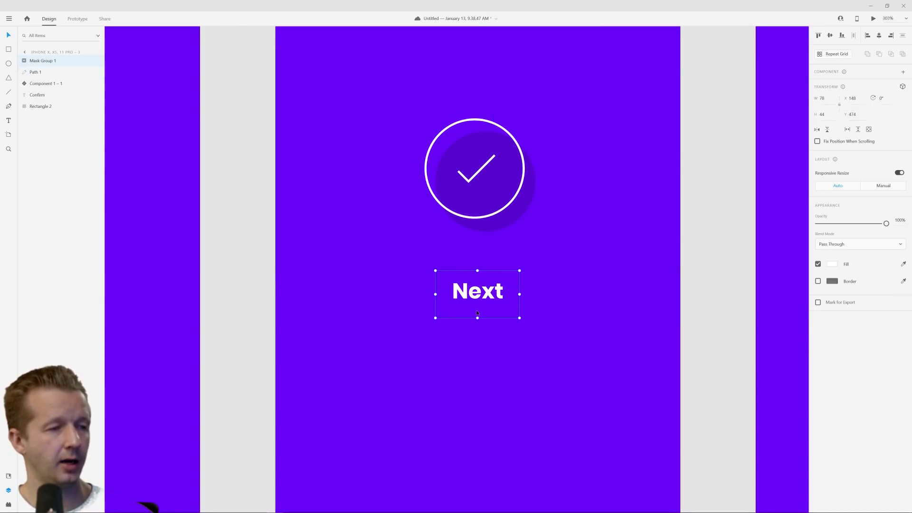
Shrink the mask rectangle inside the group to a height of about 5 so that it hides the Next label
double_click(477, 315)
drag(478, 316, 478, 274)
click(493, 346)
Copy the masked Next label from the third artboard to the same position on the fourth artboard
scroll(480, 176, down, 3)
scroll(576, 164, down, 2)
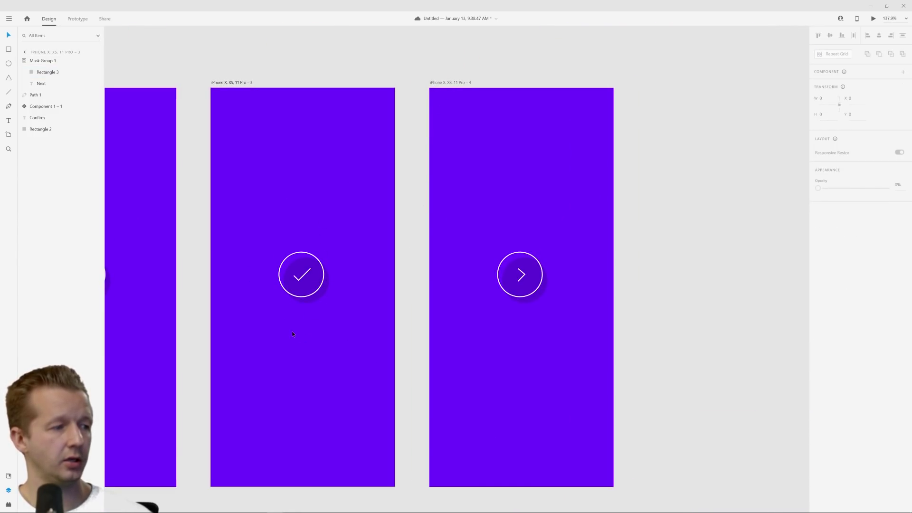
click(297, 320)
key(ctrl+c)
key(ctrl+v)
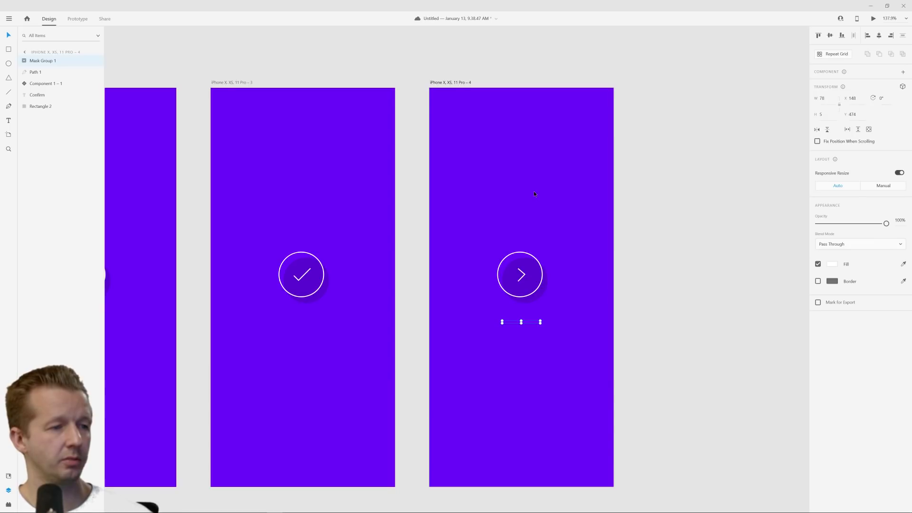
Extend the mask rectangle on the fourth artboard downward over the whole Next label to reveal the text
scroll(528, 331, up, 4)
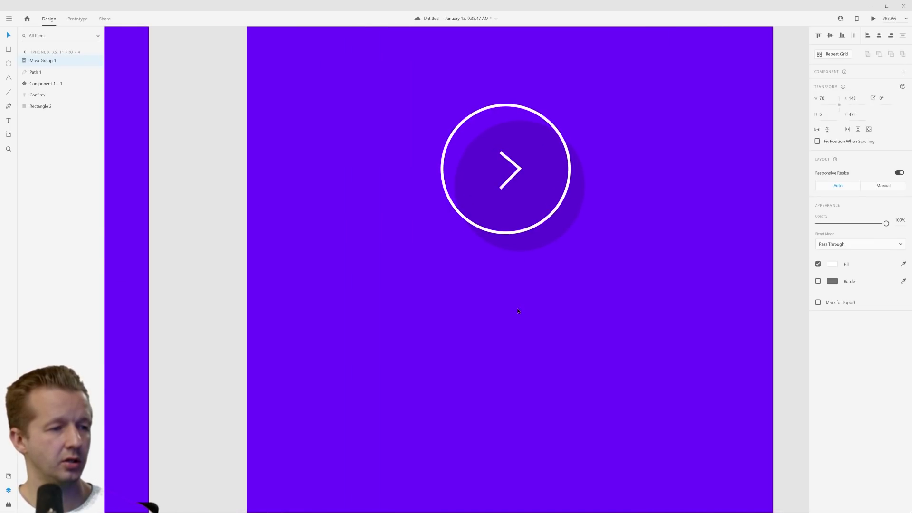
double_click(520, 306)
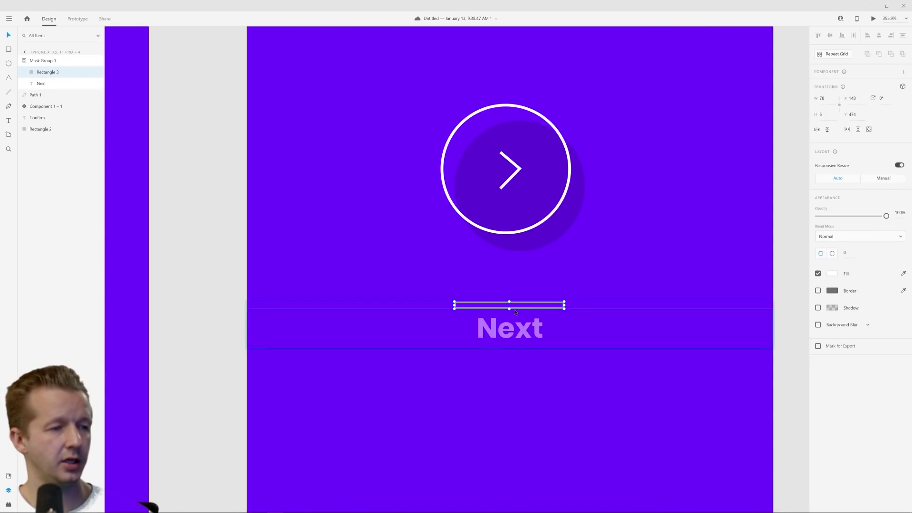
drag(509, 308, 507, 345)
click(507, 386)
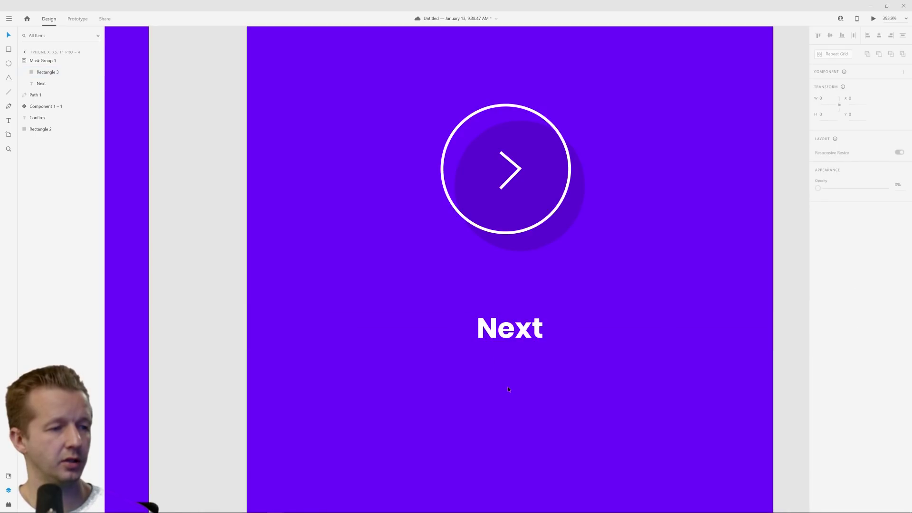
Open the prototype preview starting from the first artboard with the Confirm button
scroll(507, 386, down, 5)
drag(484, 398, 601, 347)
key(ctrl+0)
click(309, 185)
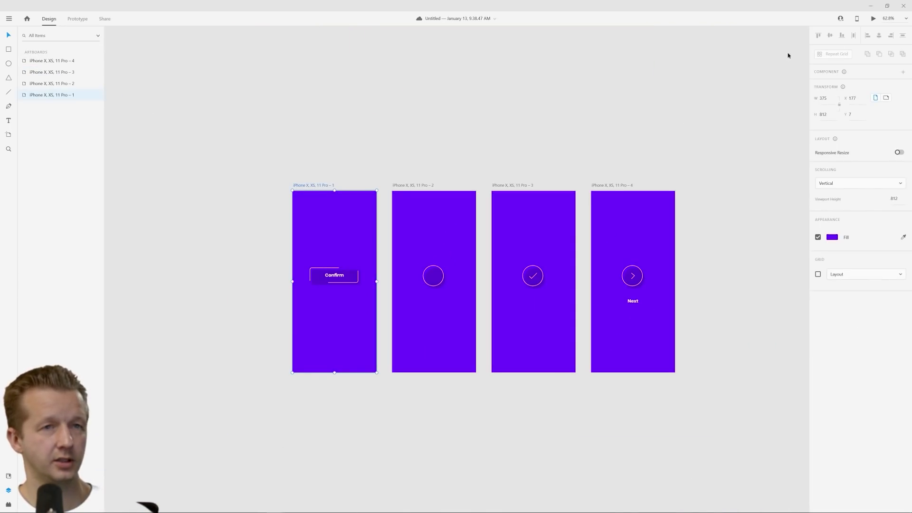
click(872, 19)
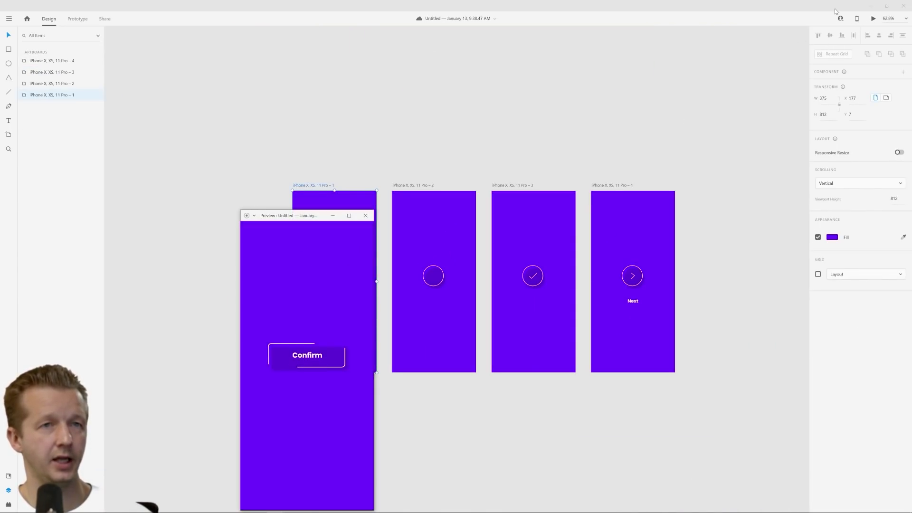
Minimize the design window, move and enlarge the preview window, and trigger the Confirm button to play the animation
click(870, 6)
drag(302, 210, 434, 64)
drag(505, 365, 558, 407)
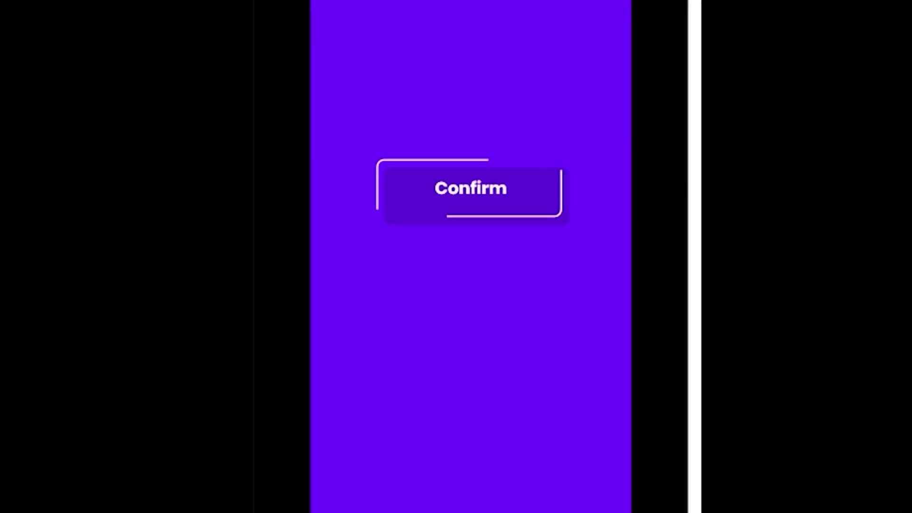
drag(701, 512, 871, 512)
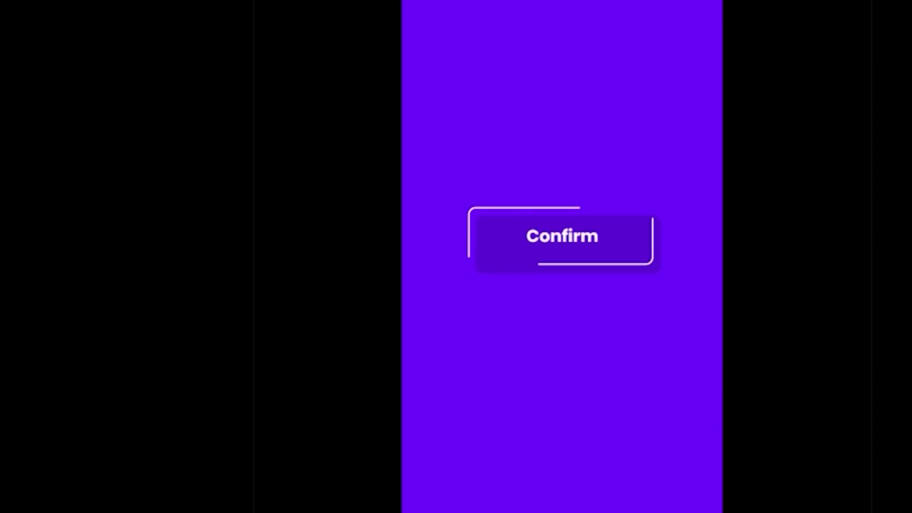
click(579, 242)
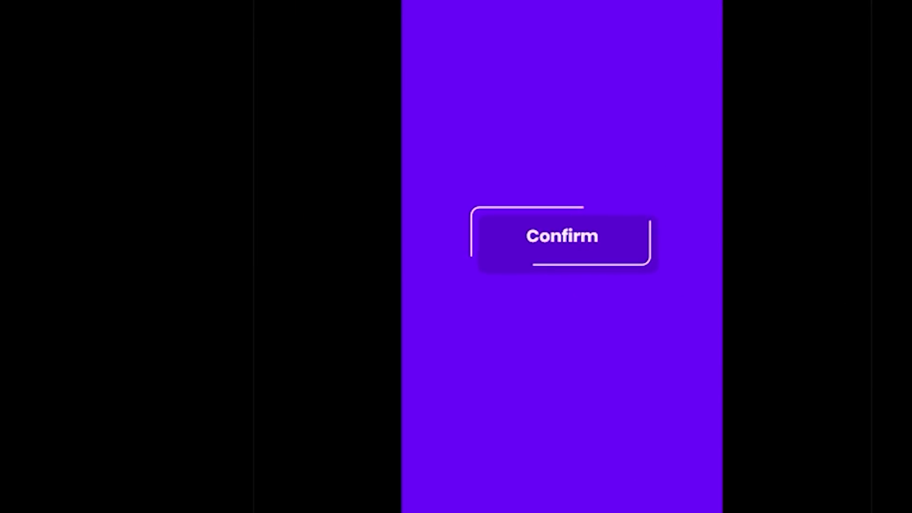